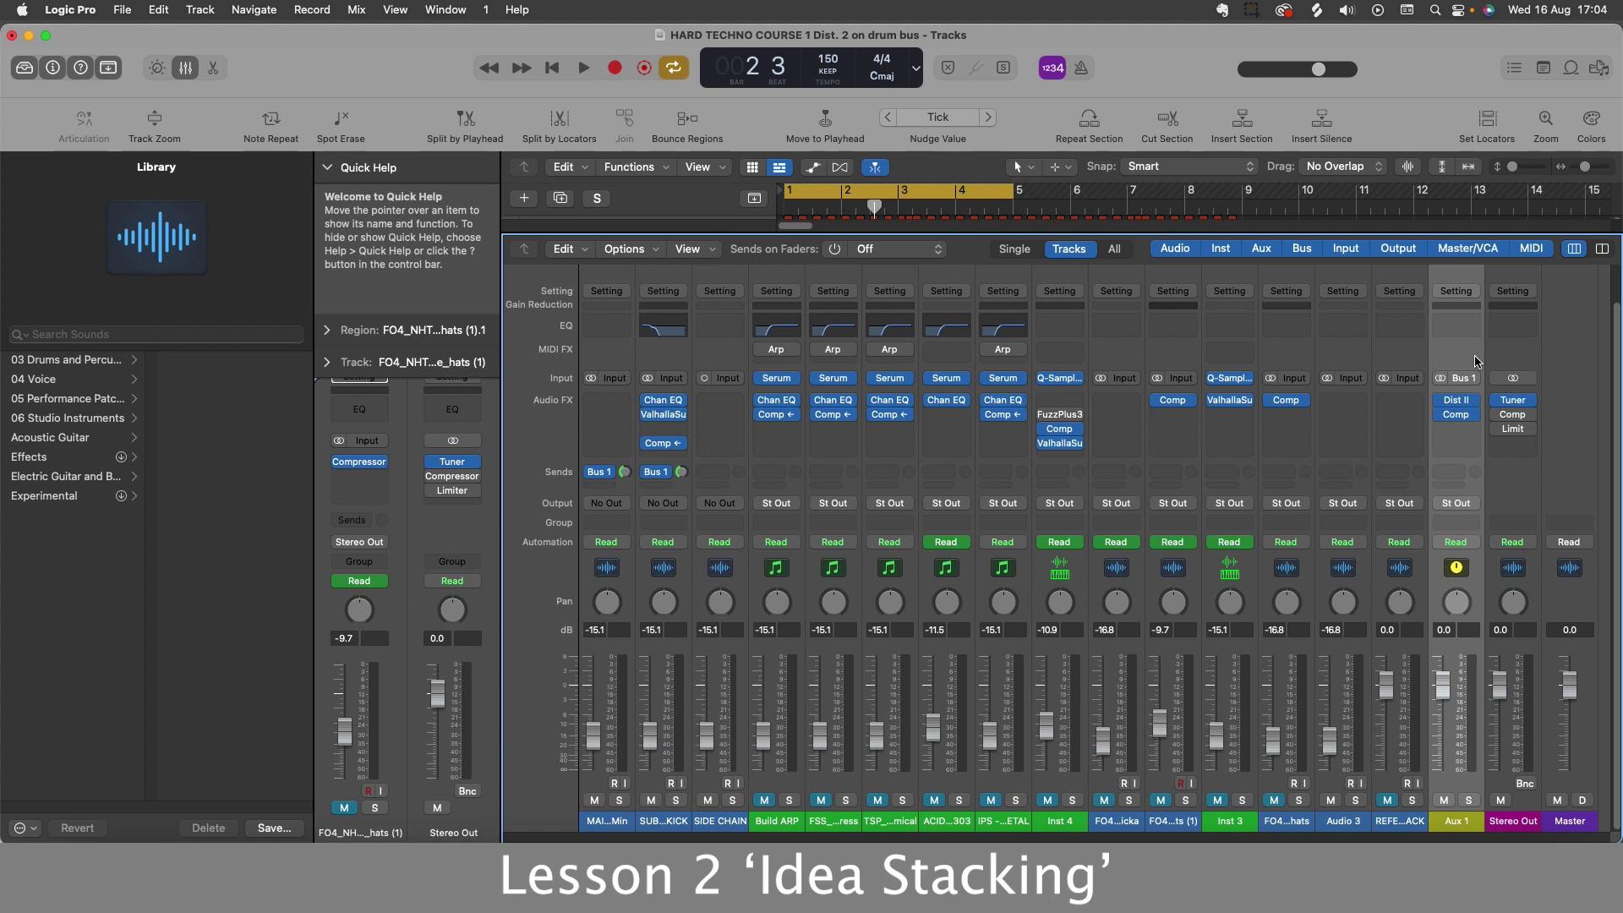
Step: Play the project with the Aux 1 Compressor bypassed and with it switched on to compare the drum bus sound
left_click(1456, 414)
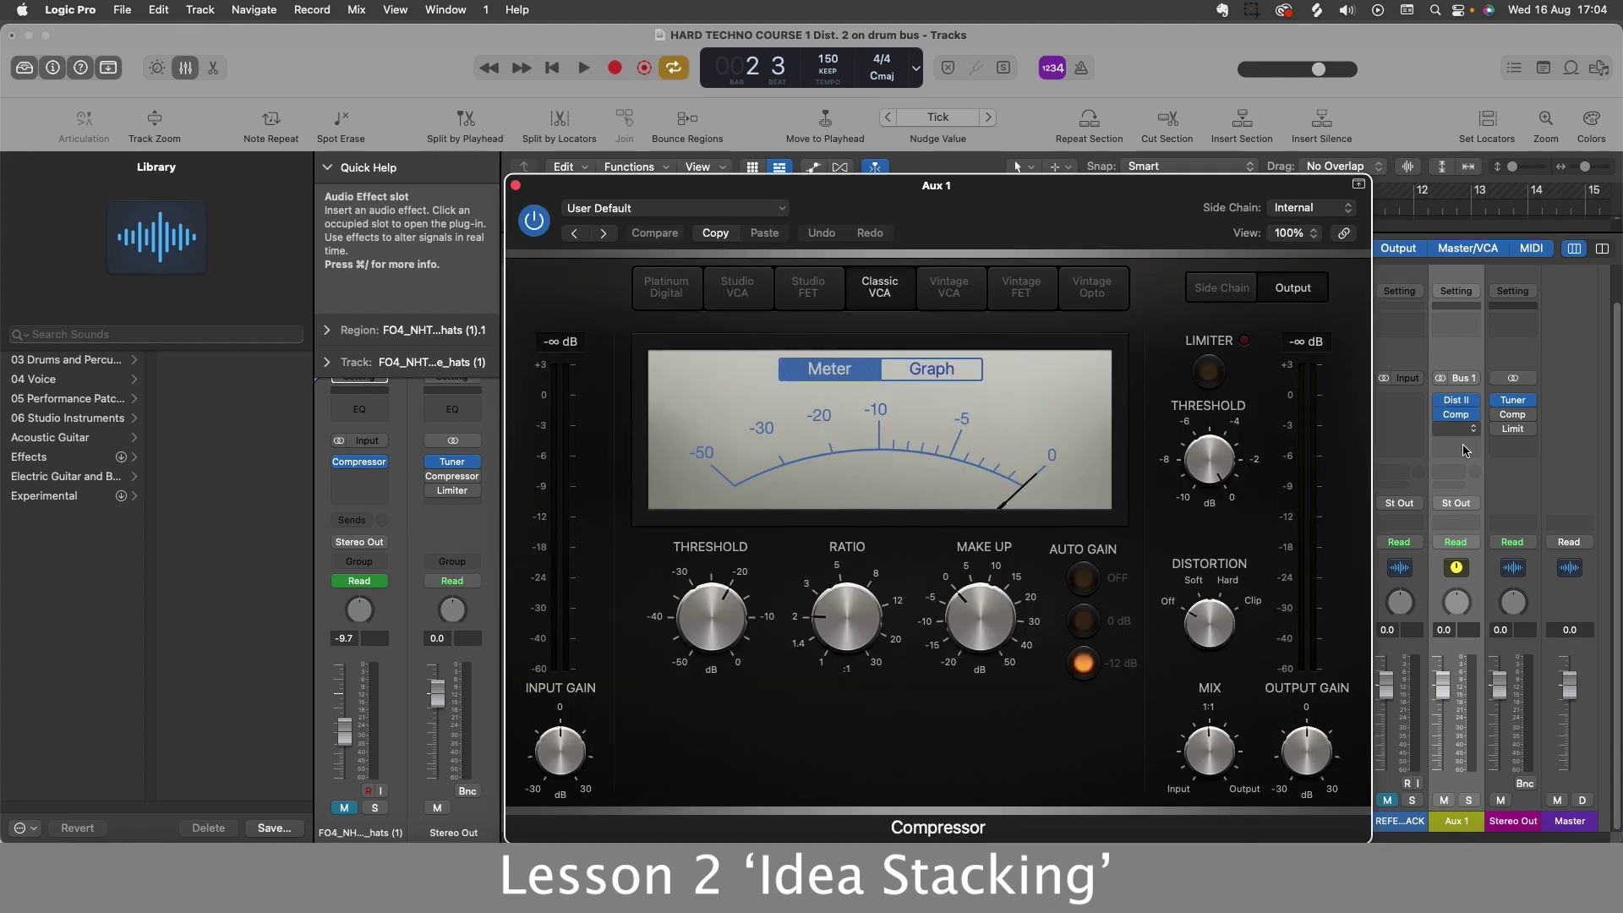
left_click_drag(1027, 203, 899, 364)
left_click(1442, 416)
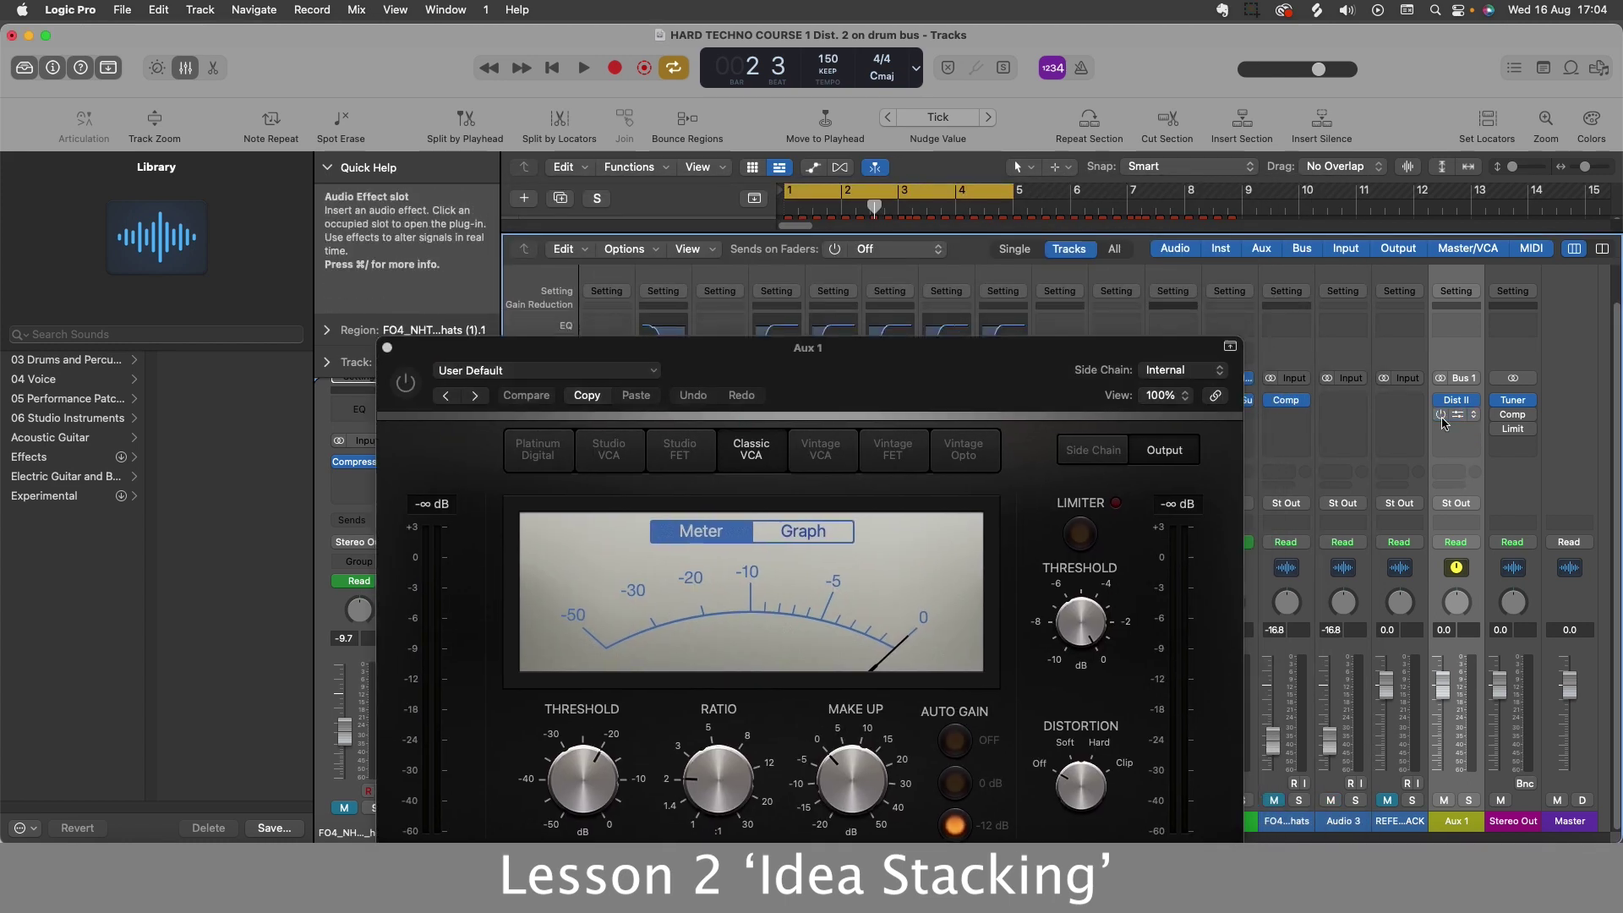
left_click(583, 68)
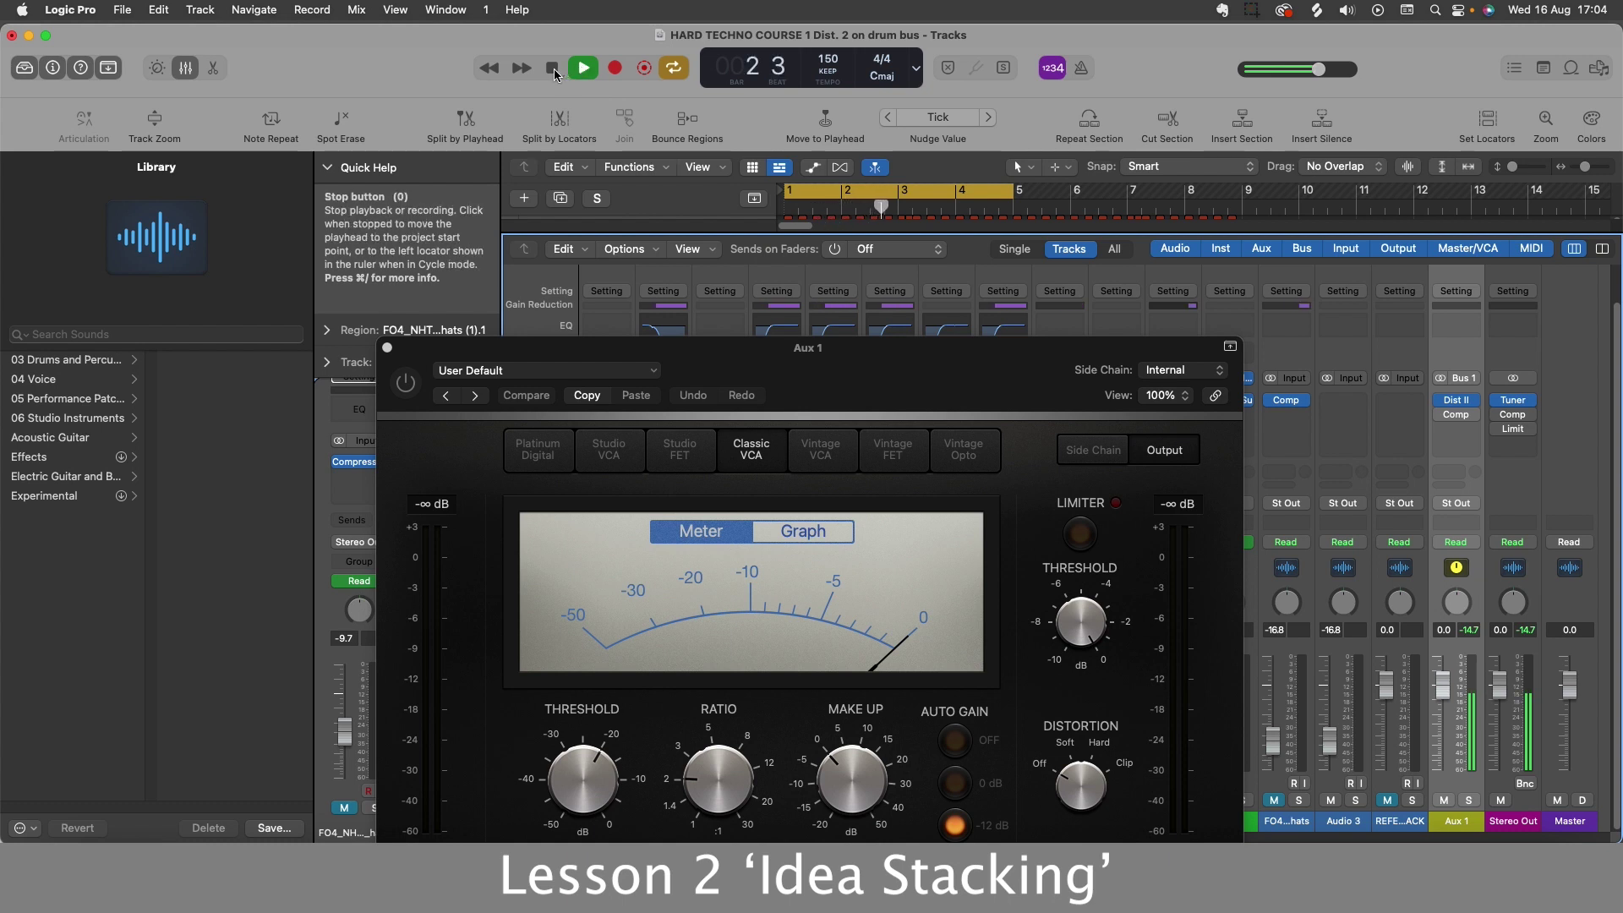
left_click(554, 70)
left_click(583, 68)
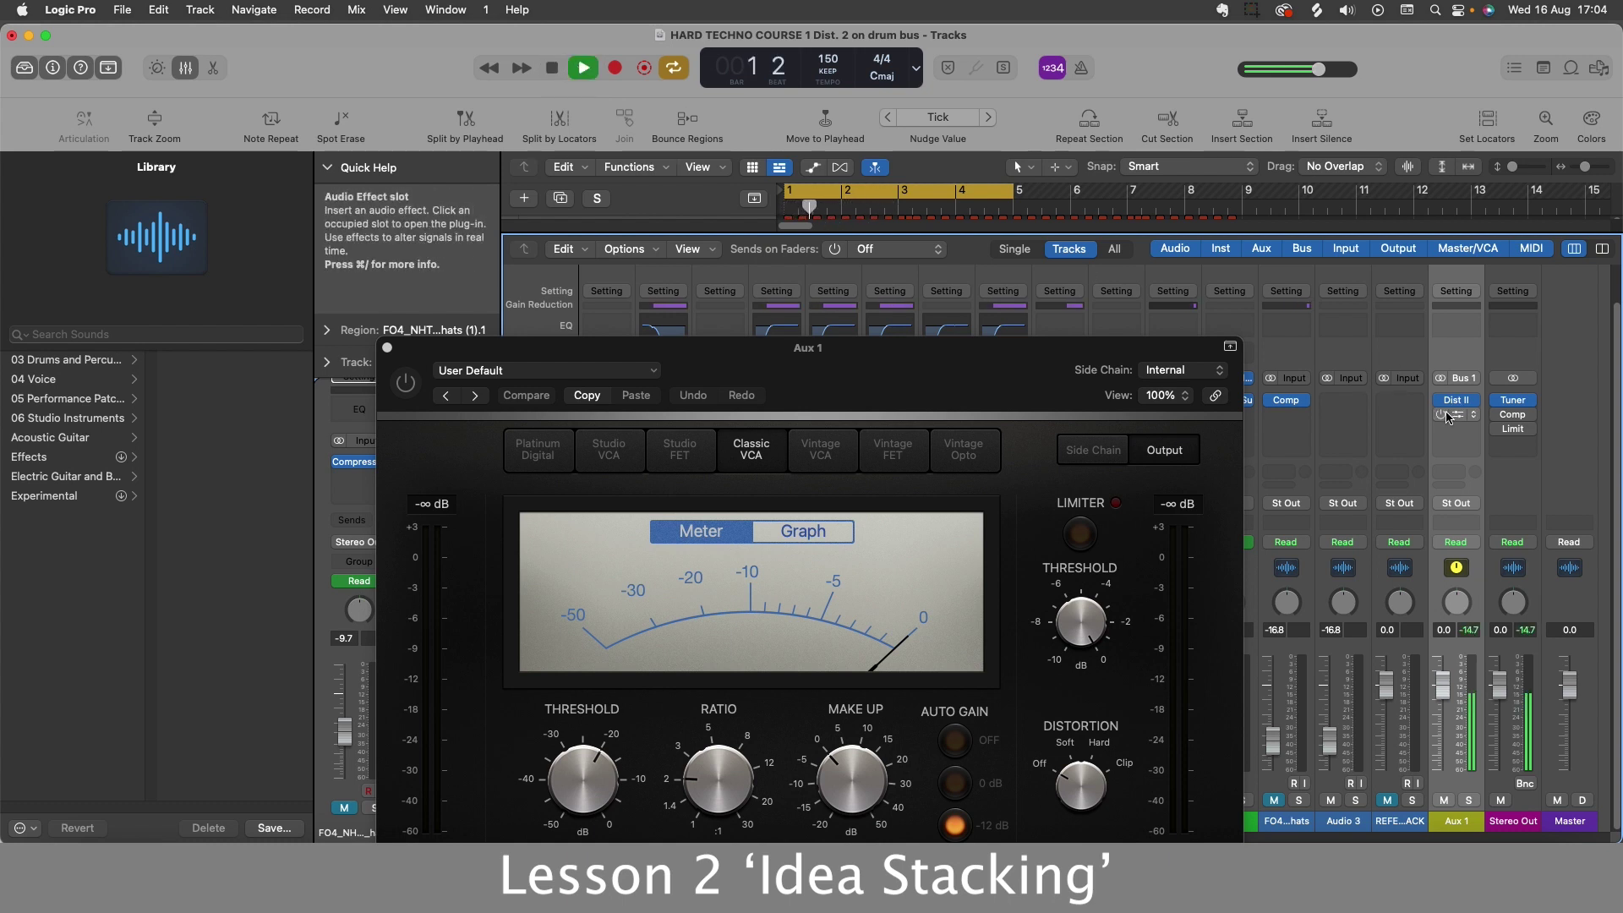
left_click(1441, 414)
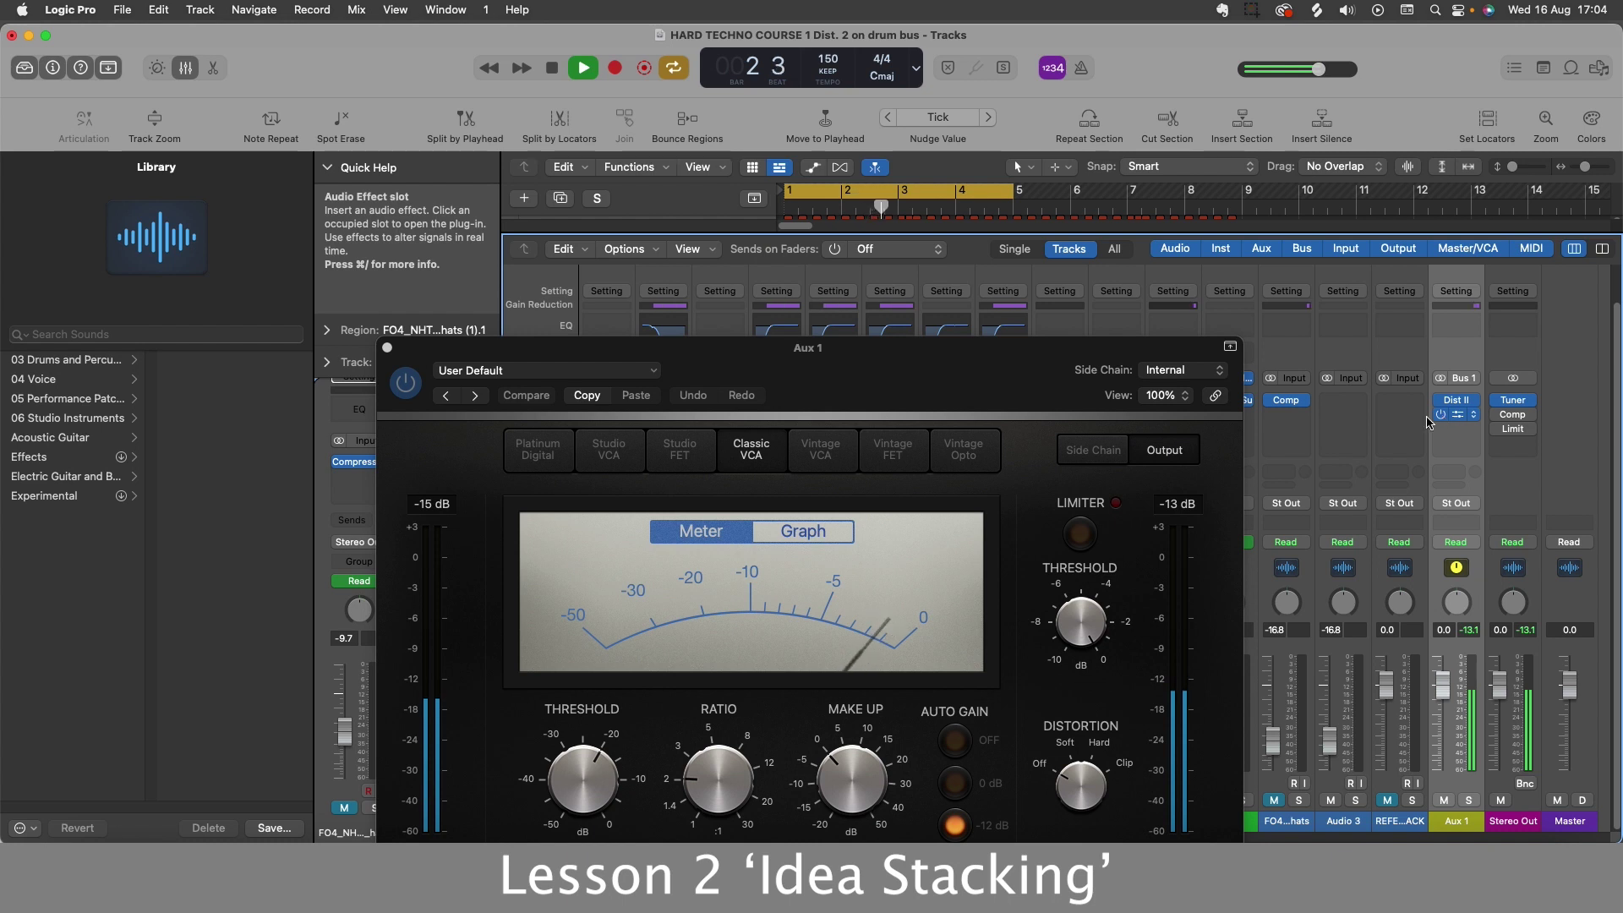
left_click(560, 68)
Step: Close the mixer and briefly display the automation lanes of the tracks
left_click(190, 70)
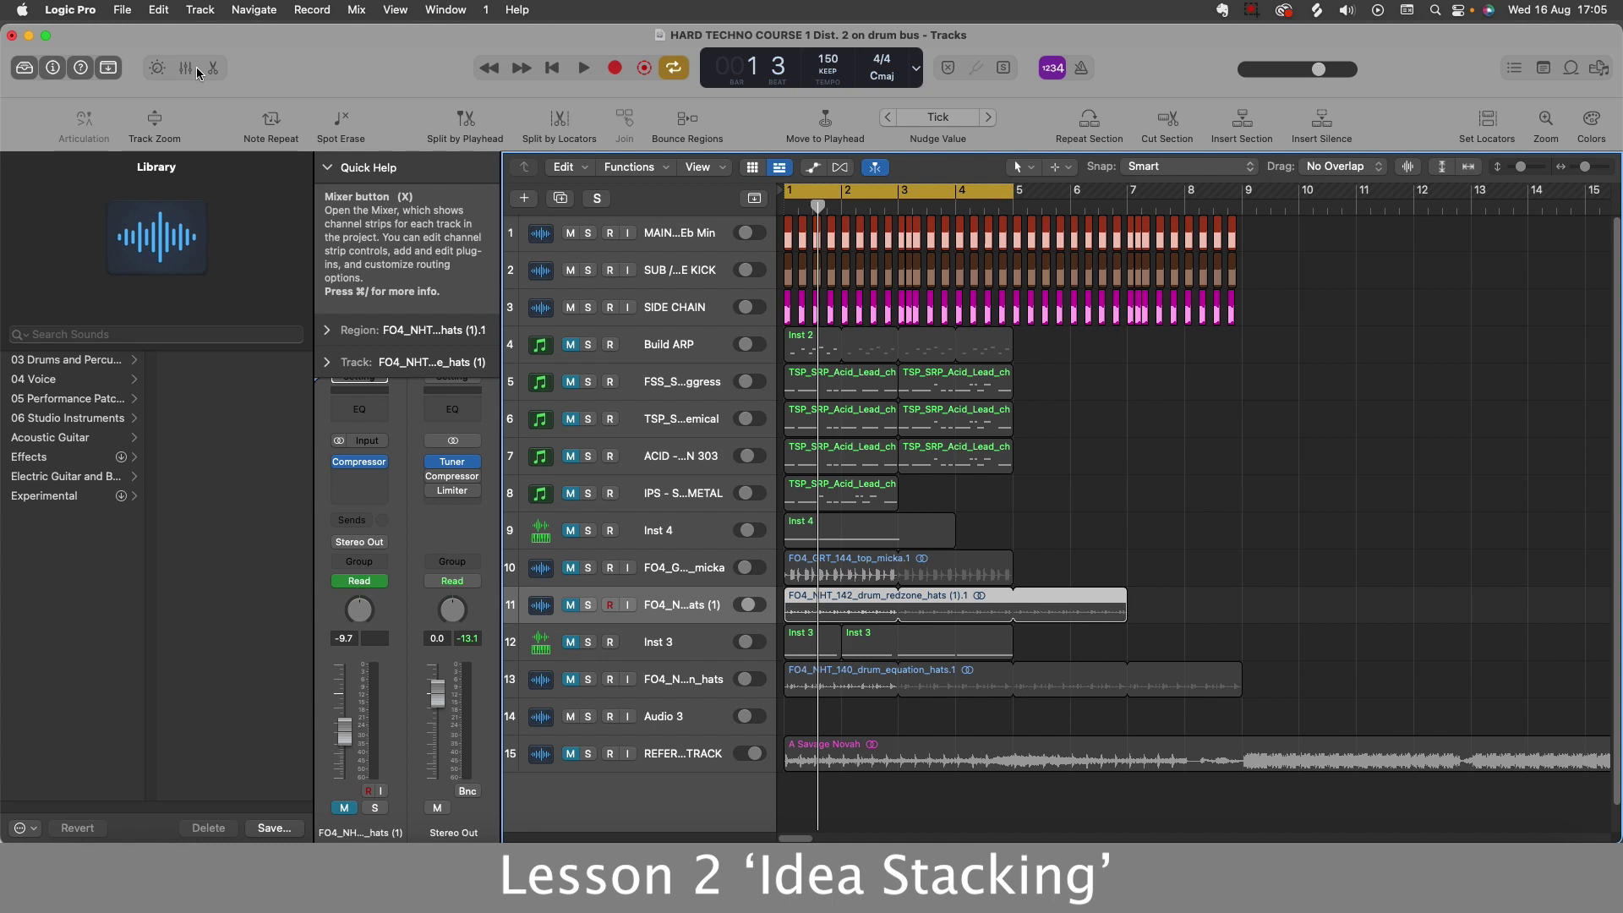
left_click(815, 169)
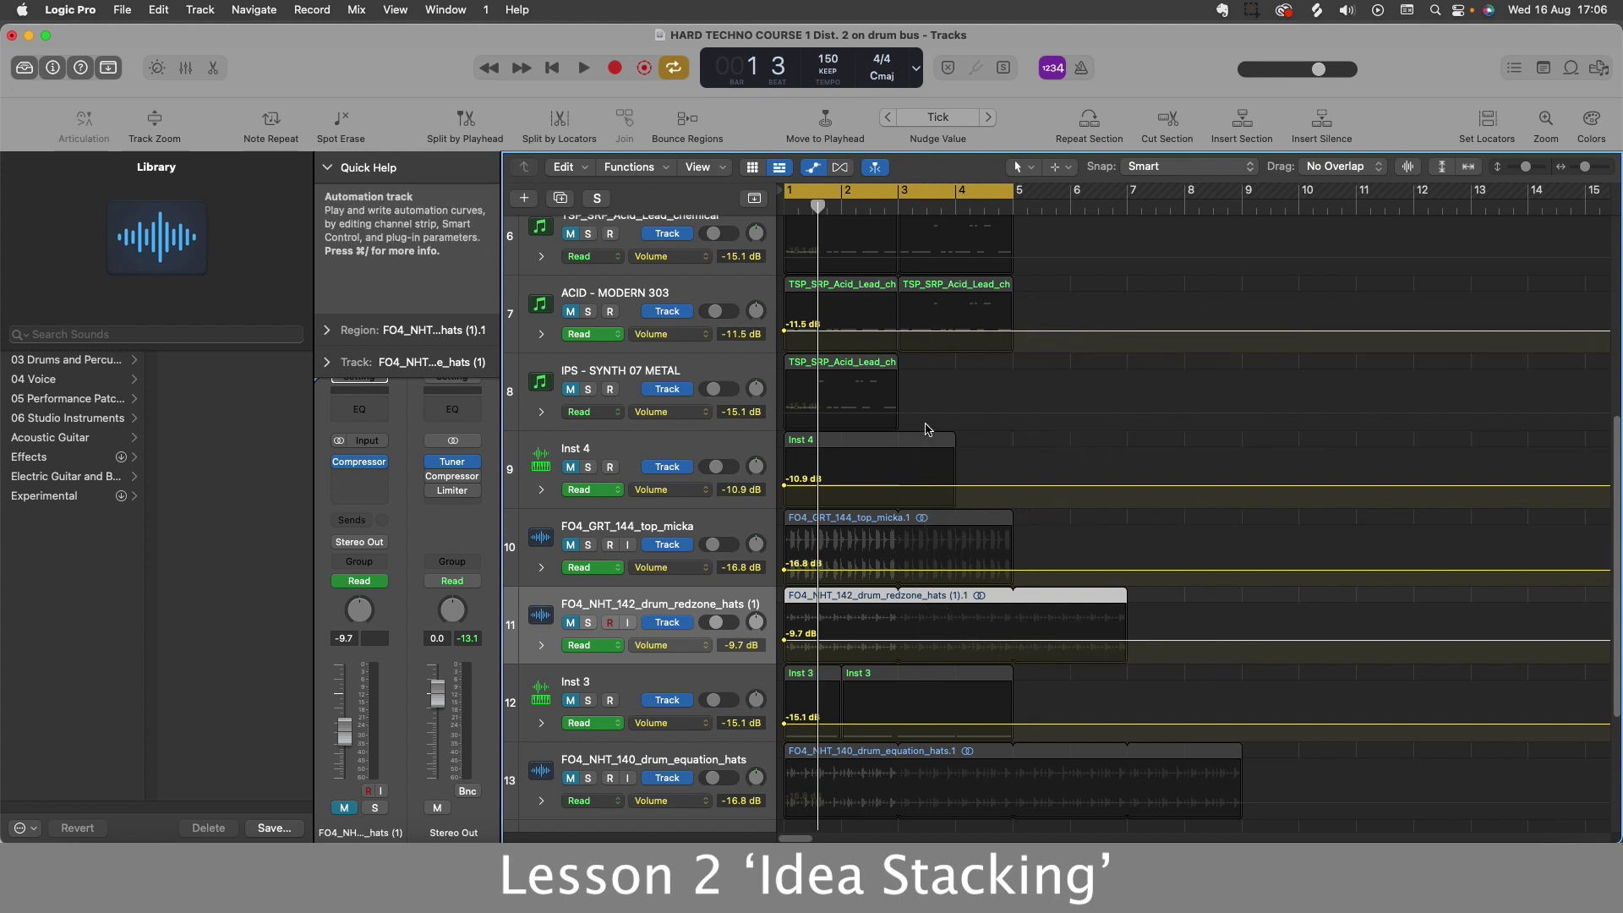
key("a")
Step: Select the top_micka track's region and the second Acid Lead region on the ACID - MODERN 303 track
left_click(692, 577)
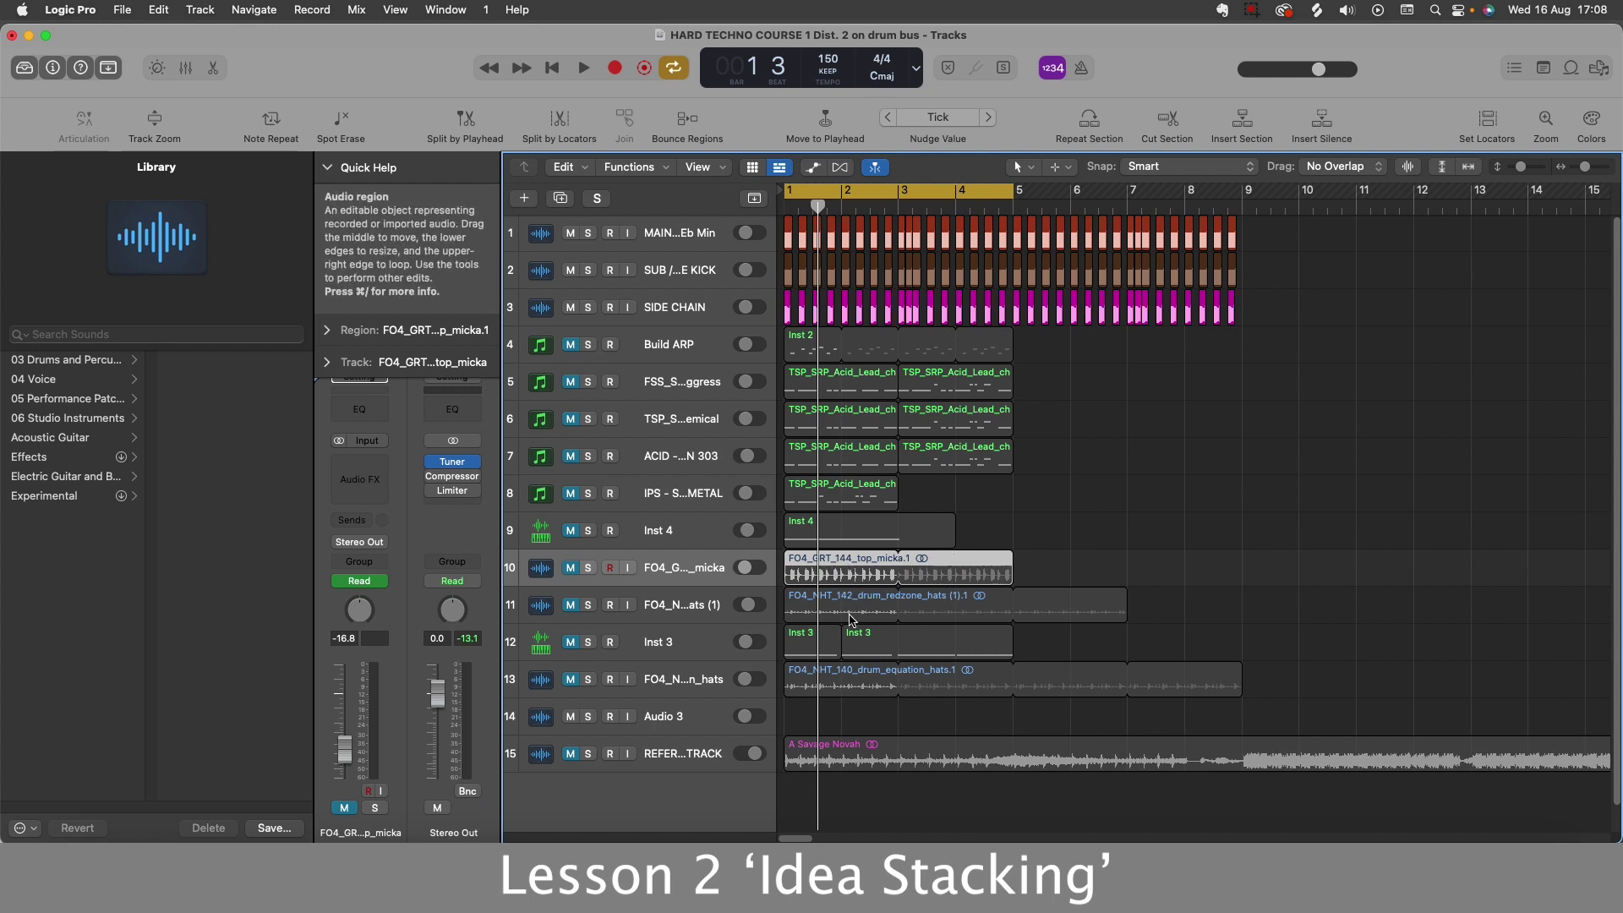
left_click(1008, 506)
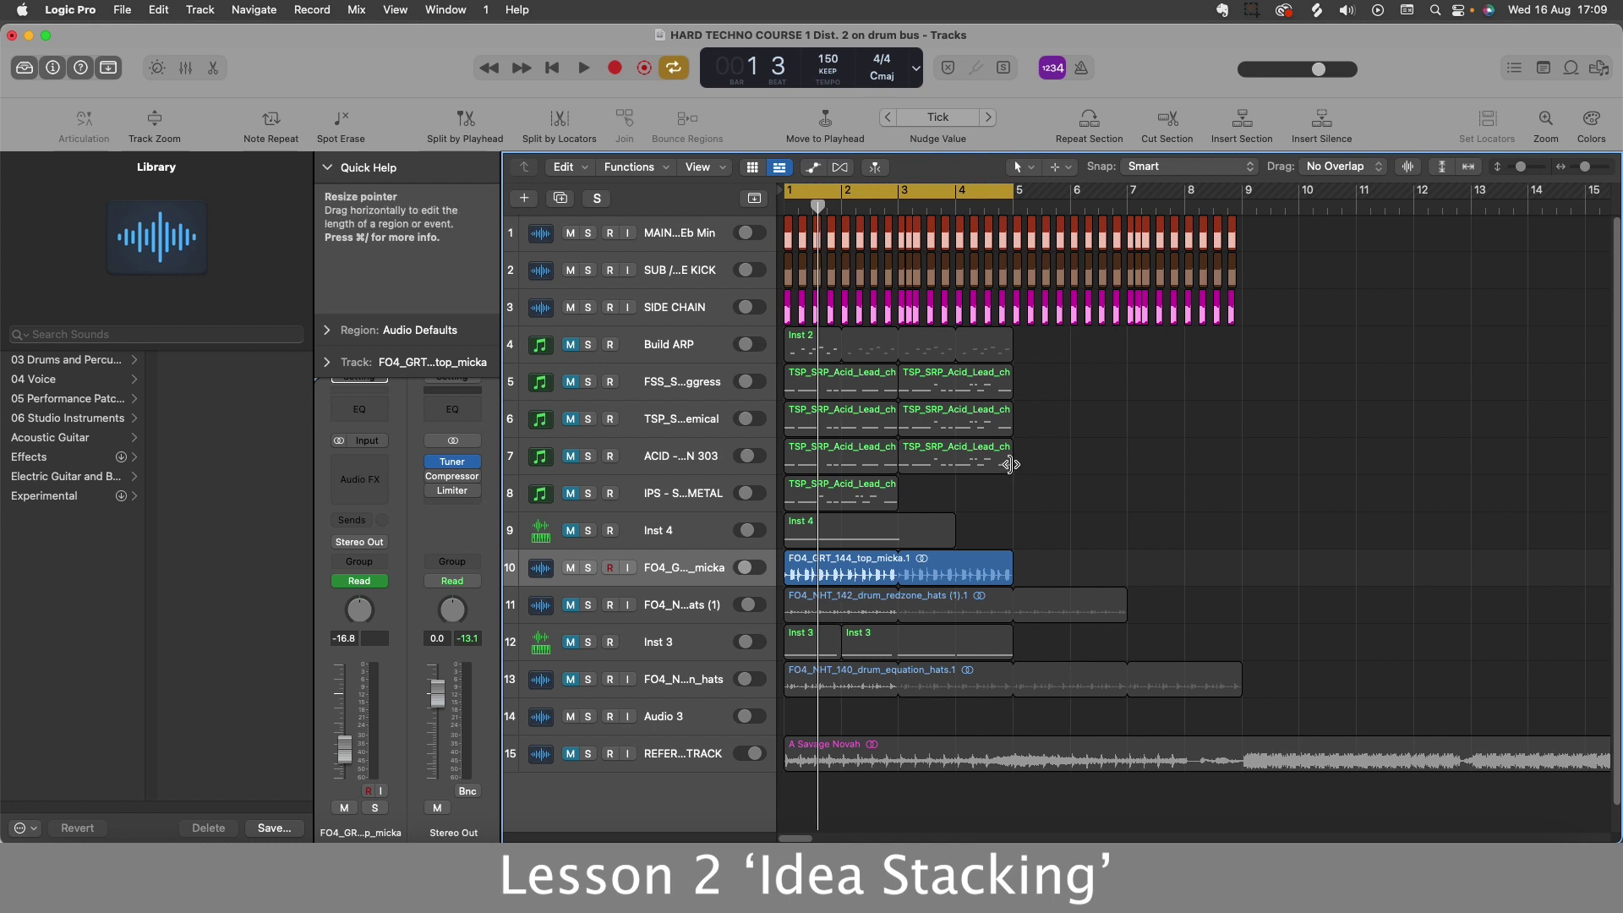
left_click(990, 475)
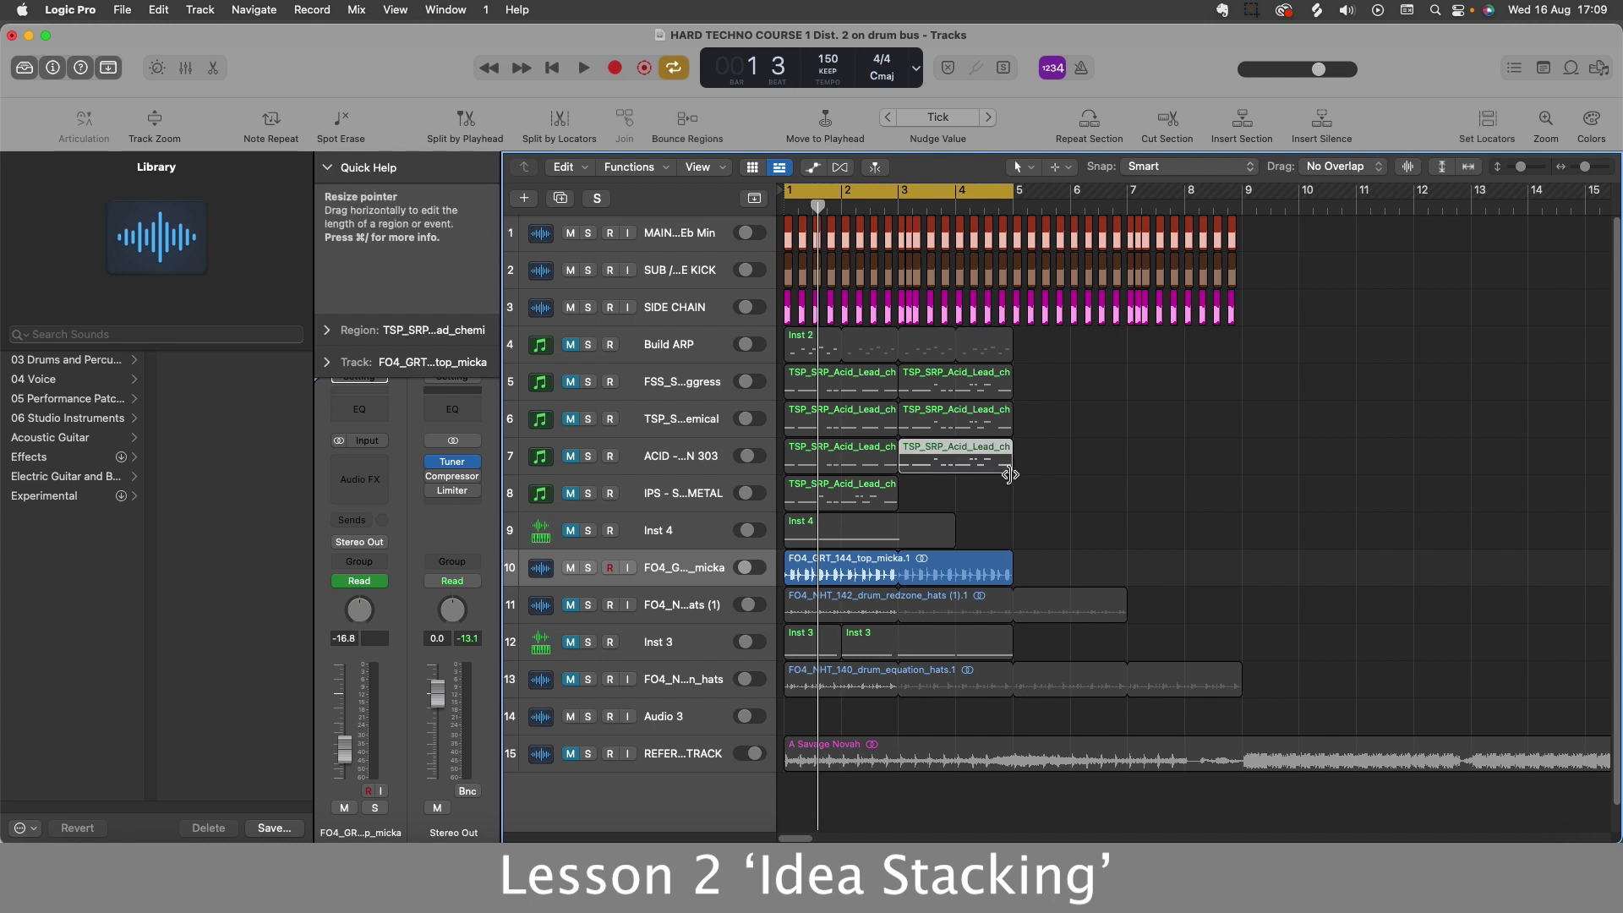
mouse_move(1010, 474)
left_mouse_down()
mouse_move(1069, 481)
mouse_move(1014, 478)
left_mouse_up()
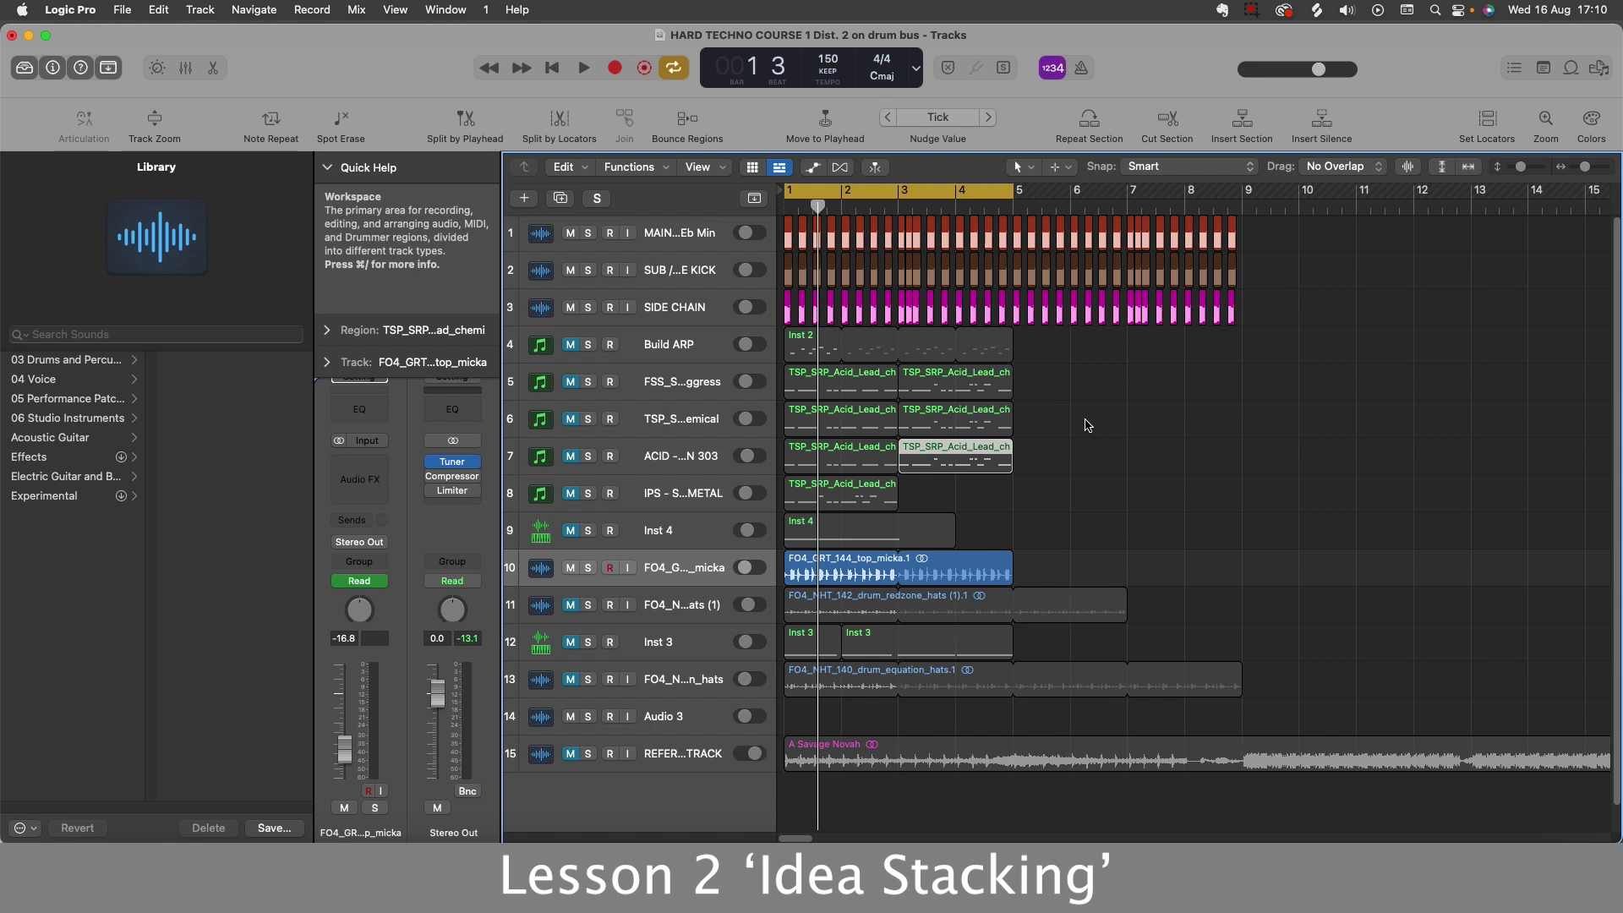
Step: Audition the redzone hats and equation_hats tracks in solo, together and separately, and clear both solos
left_click(676, 622)
key("s")
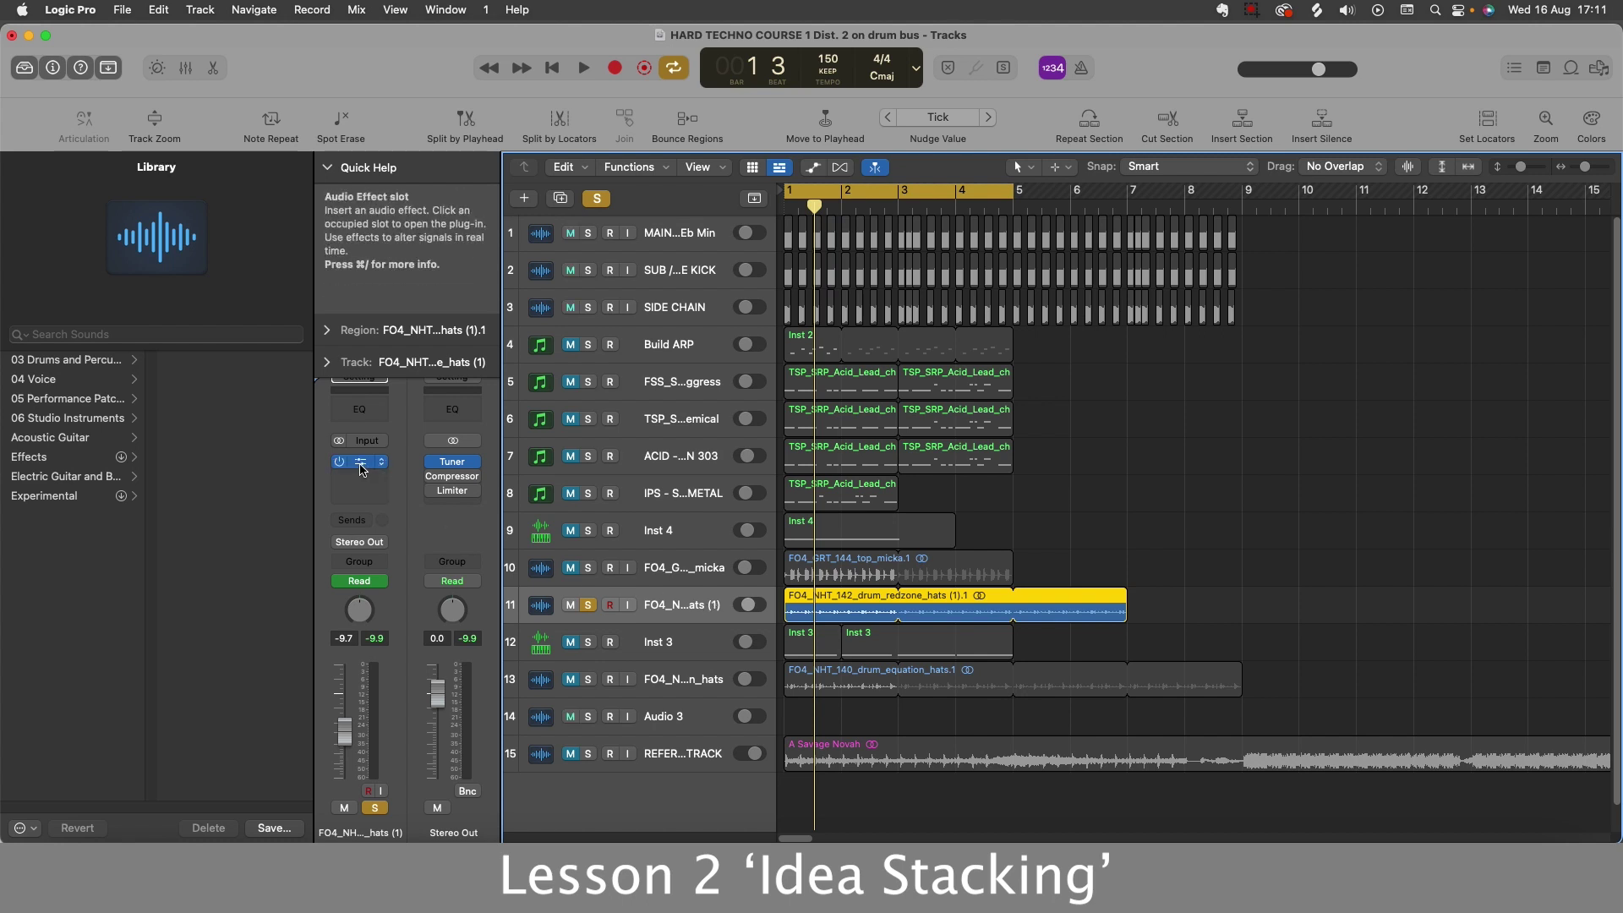
key("space")
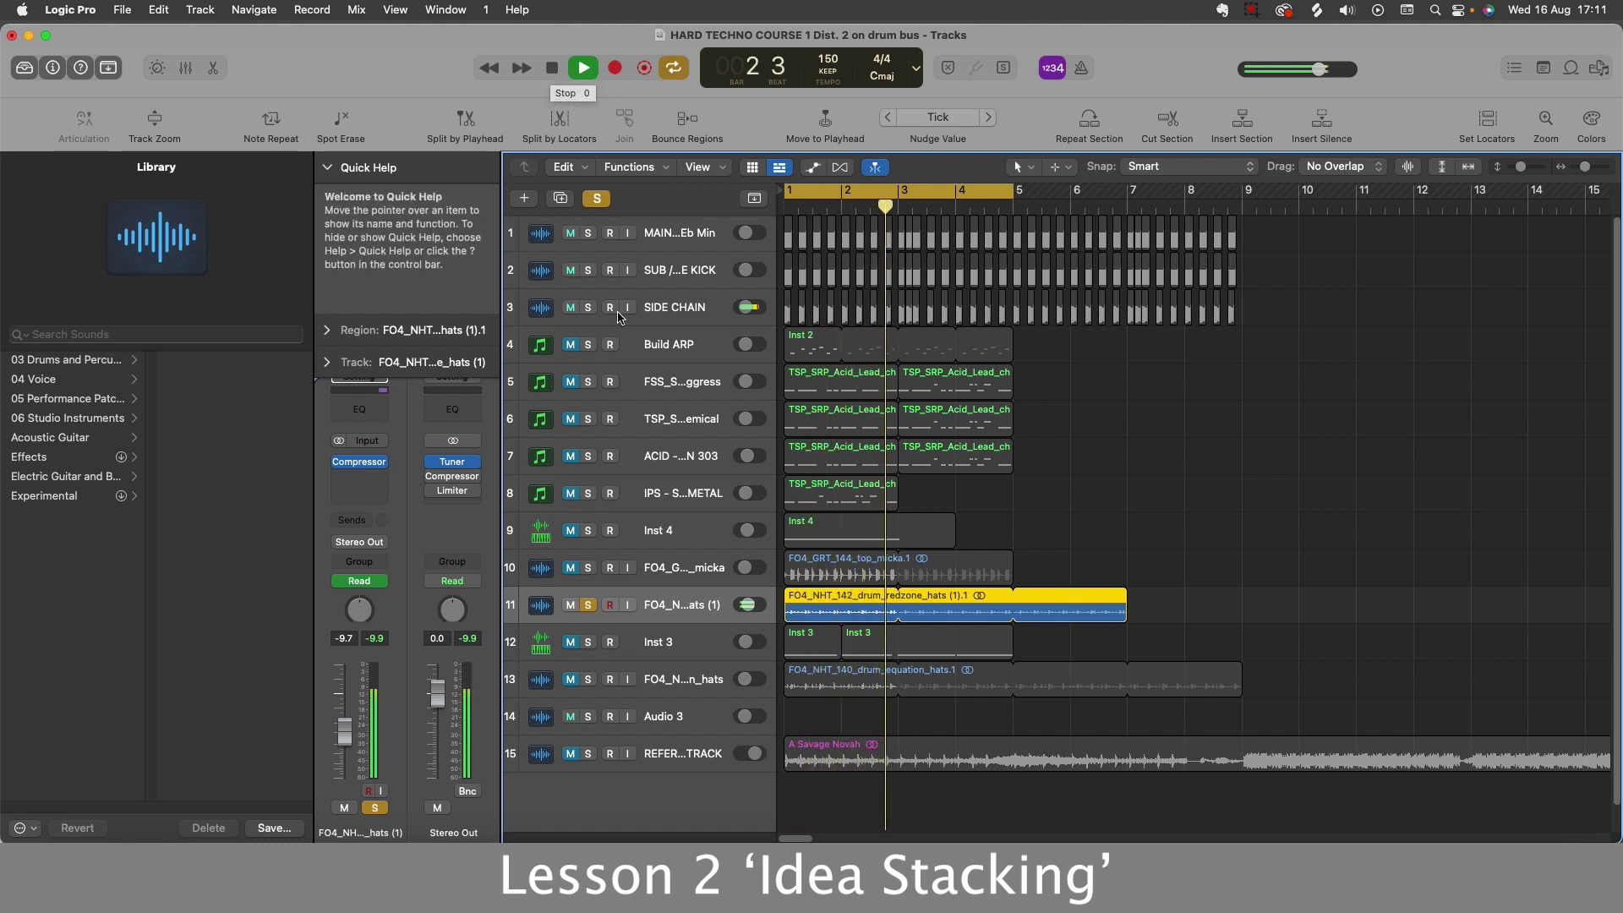
left_click(588, 681)
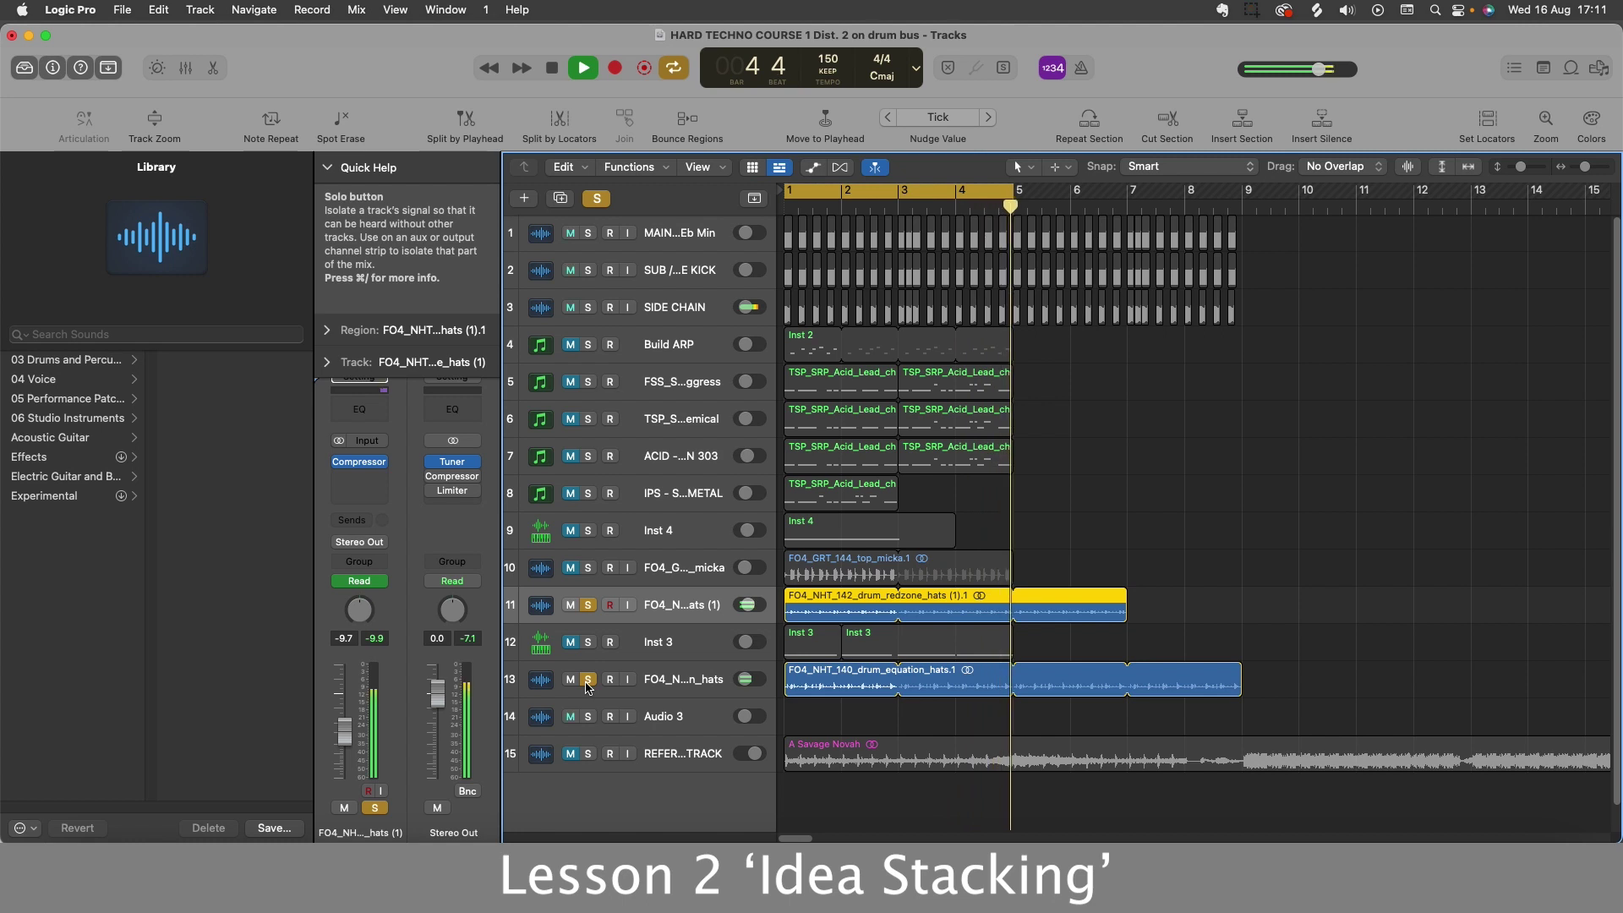
left_click(588, 681, "alt")
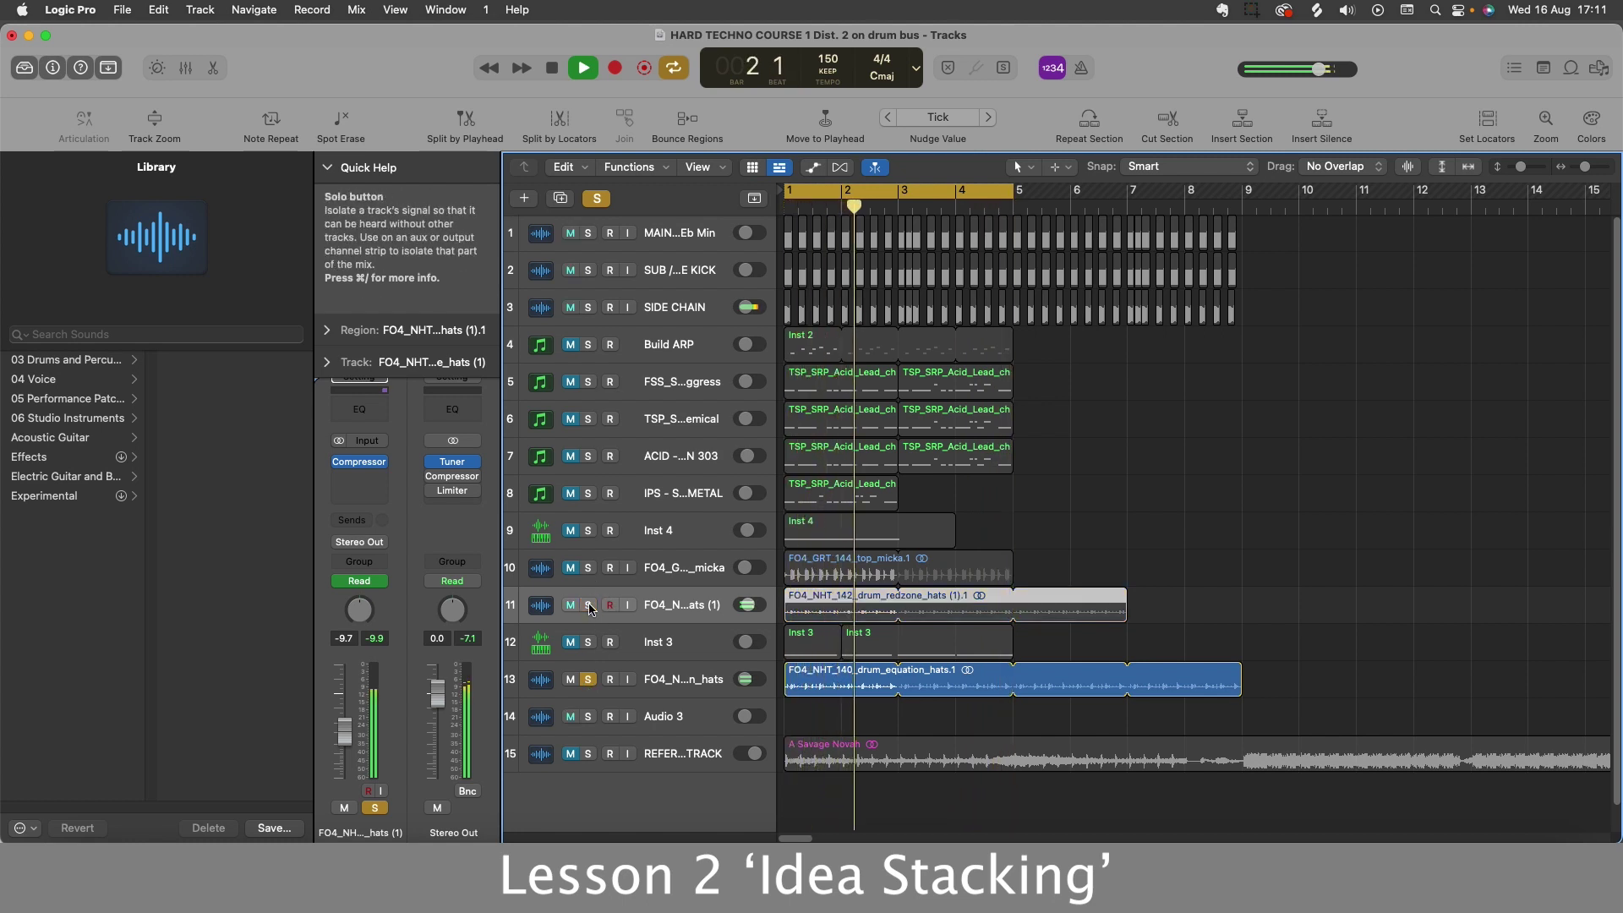
left_click(588, 680)
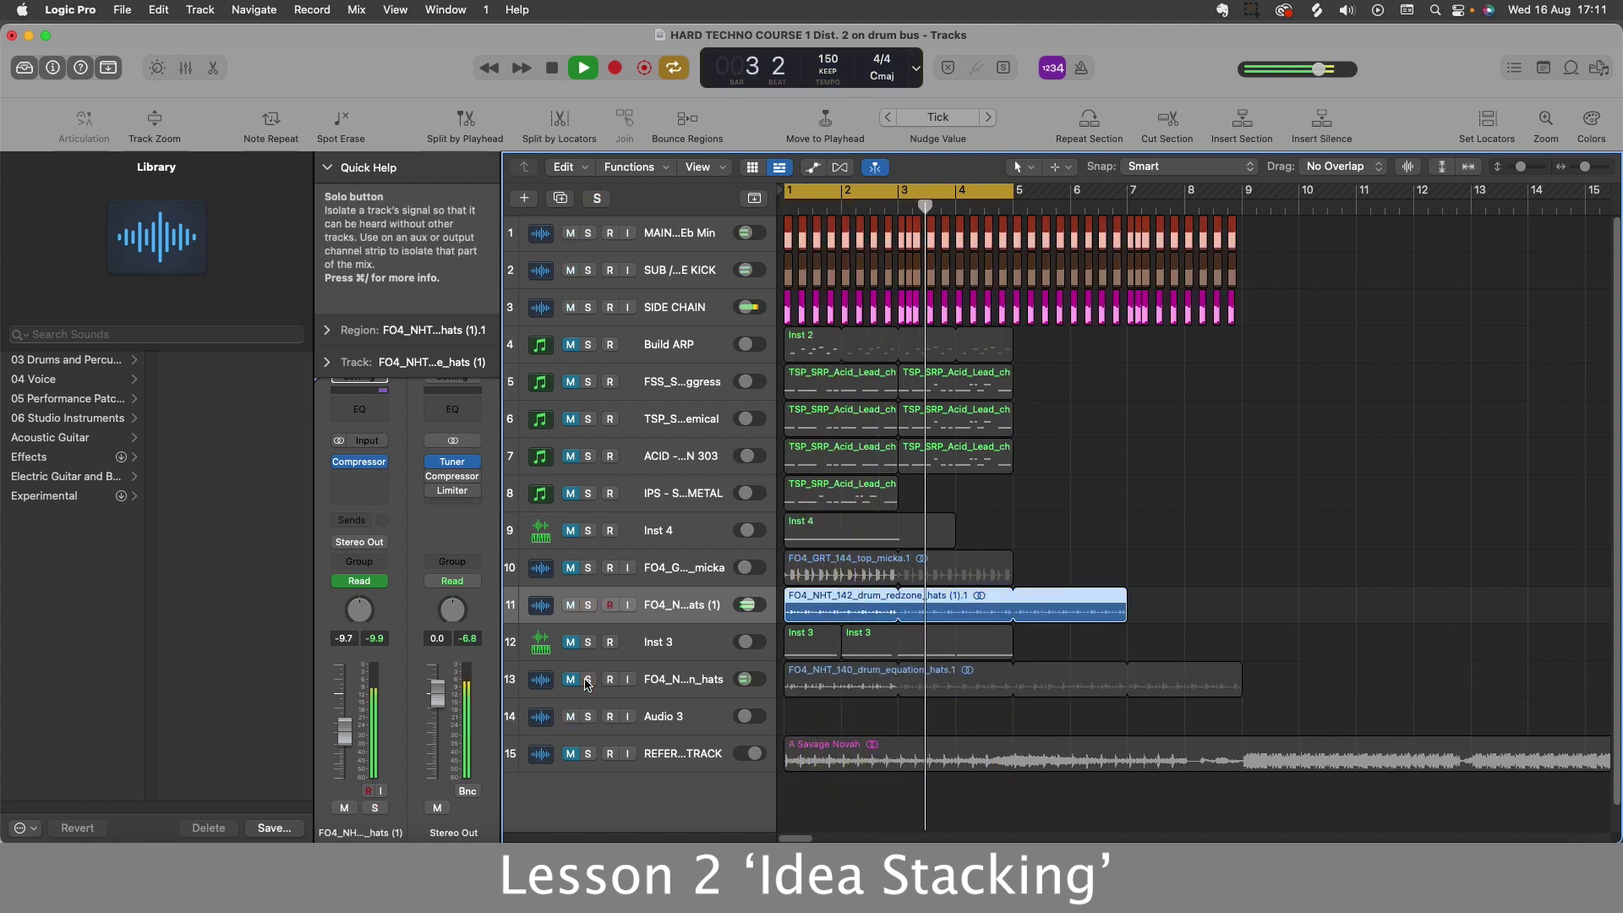
key("space")
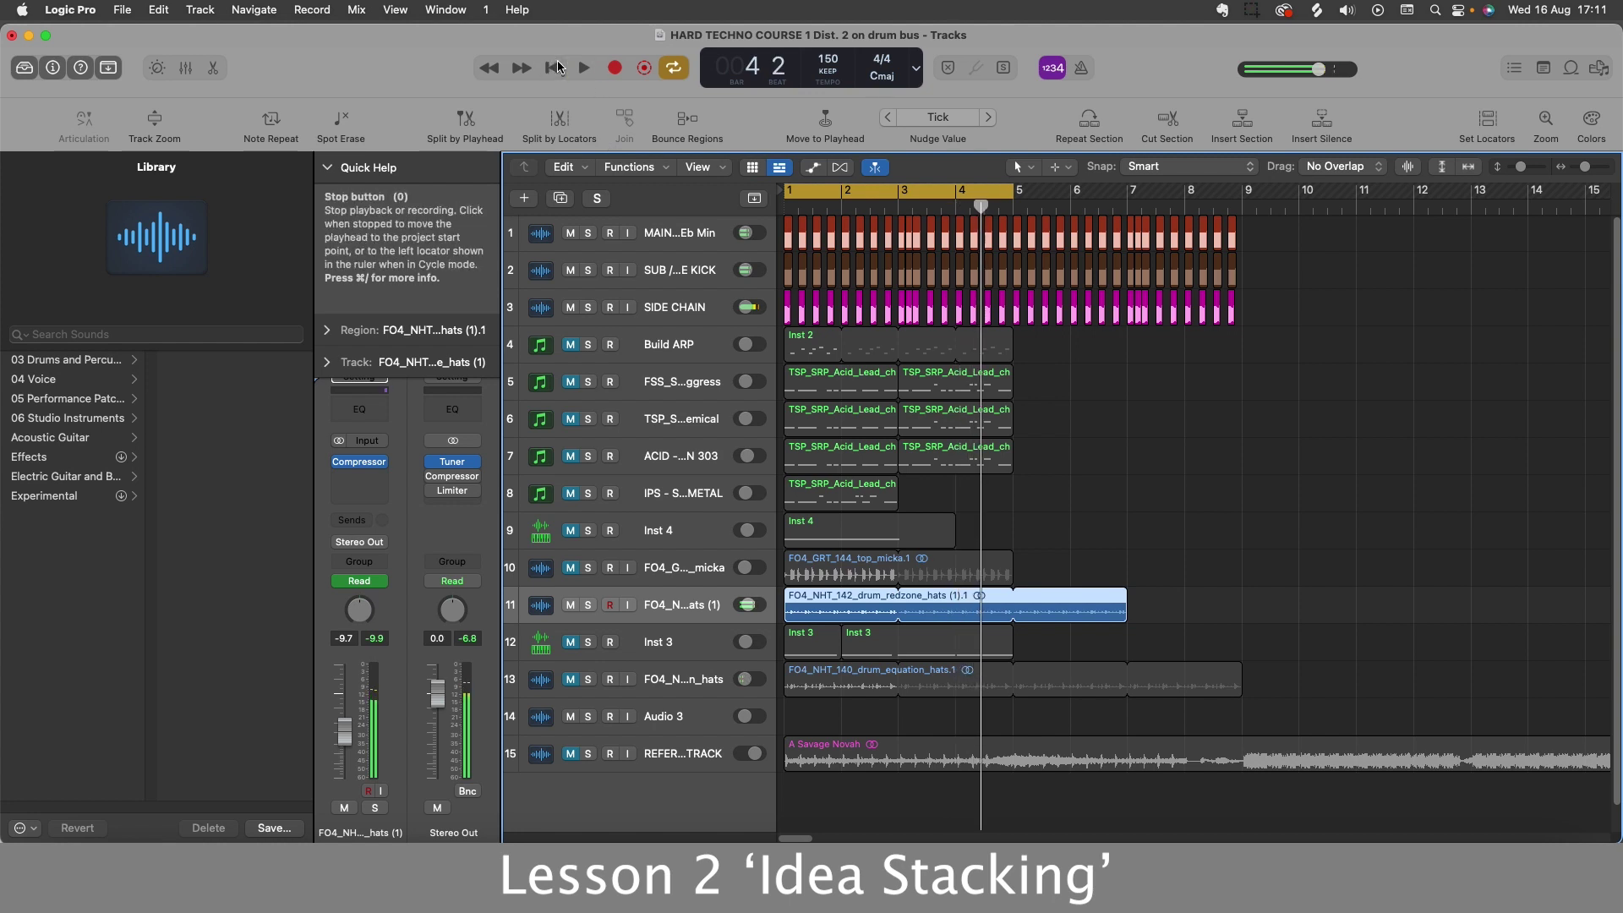
left_click(1072, 493)
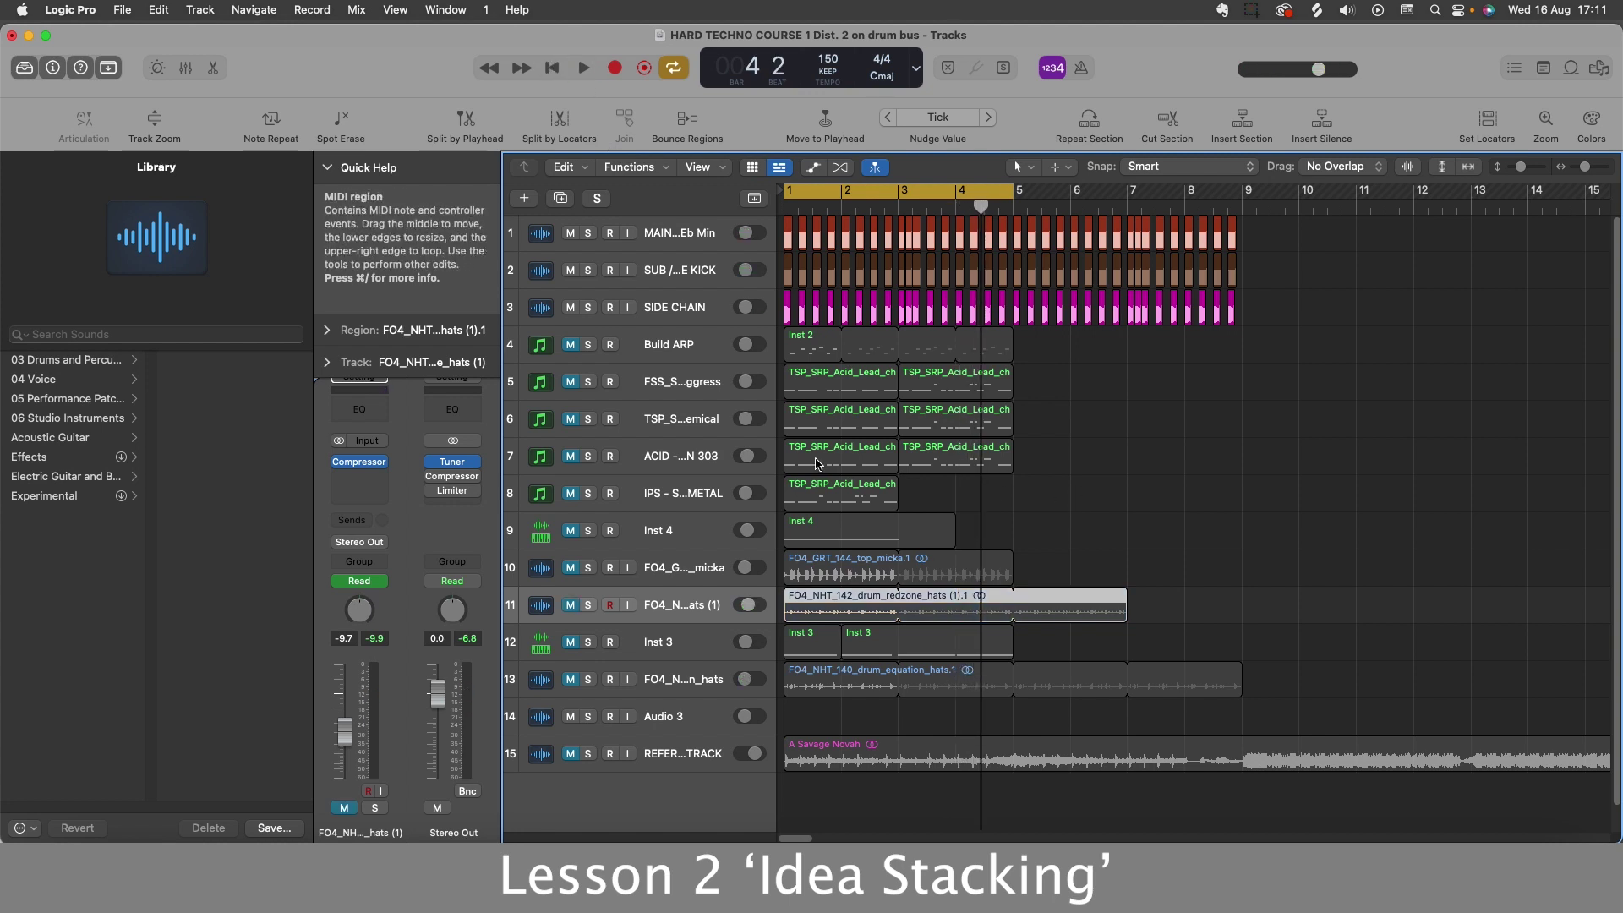
Step: Play back the Build ARP track in solo
left_click(690, 386)
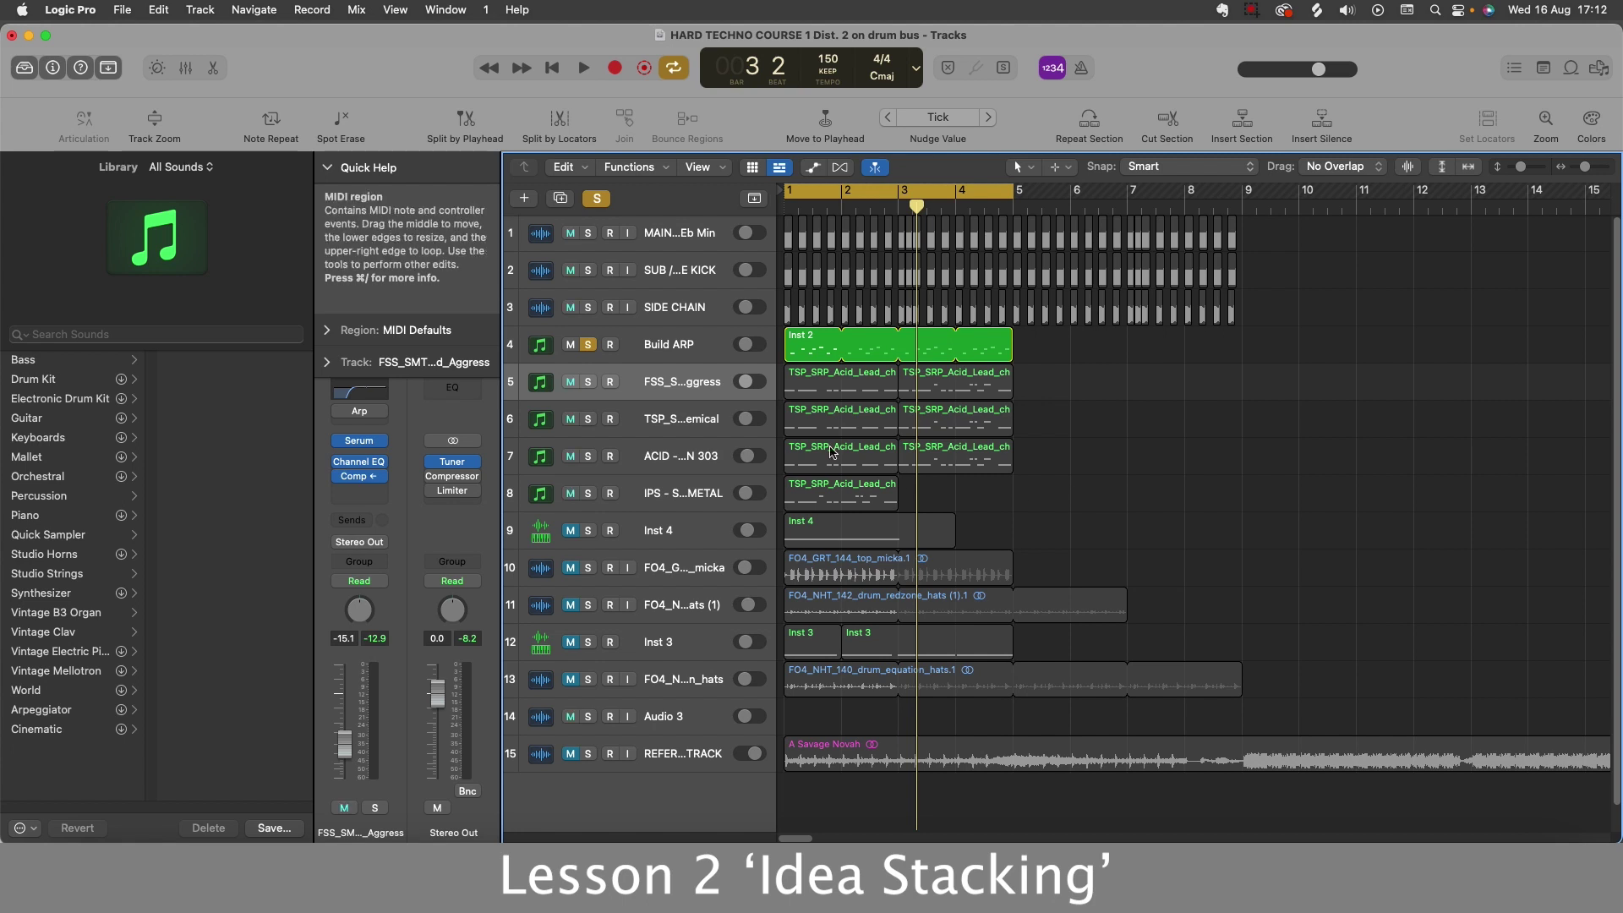
left_click(582, 68)
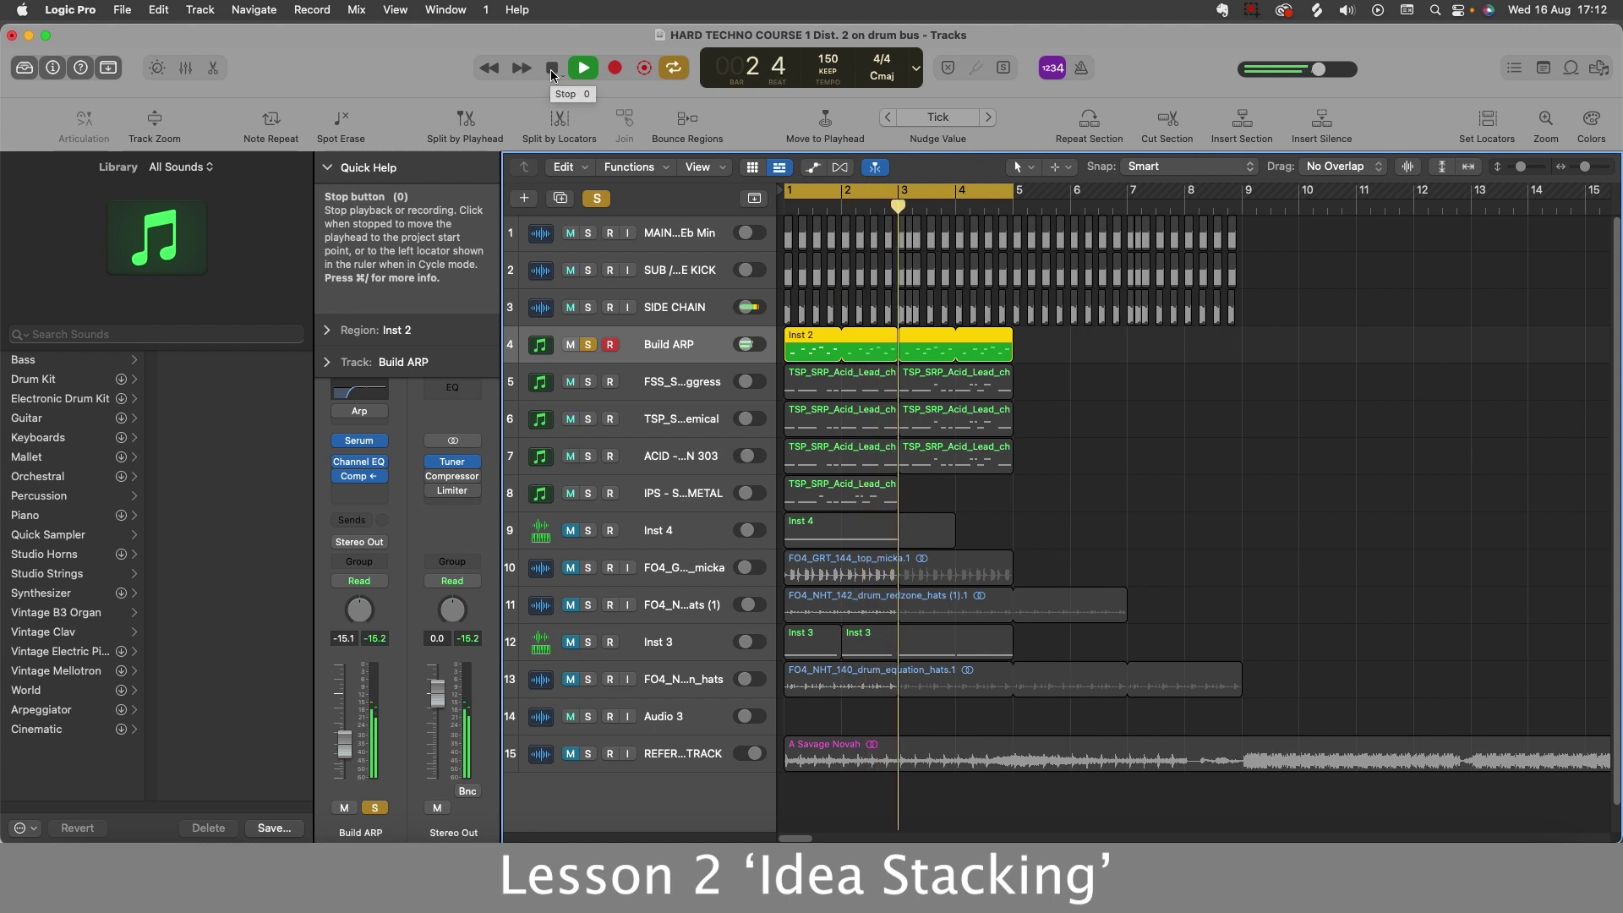
left_click(551, 69)
Step: Solo and select the FSS_SMTEV2_Acid_Aggress track and listen to it
left_click(636, 370)
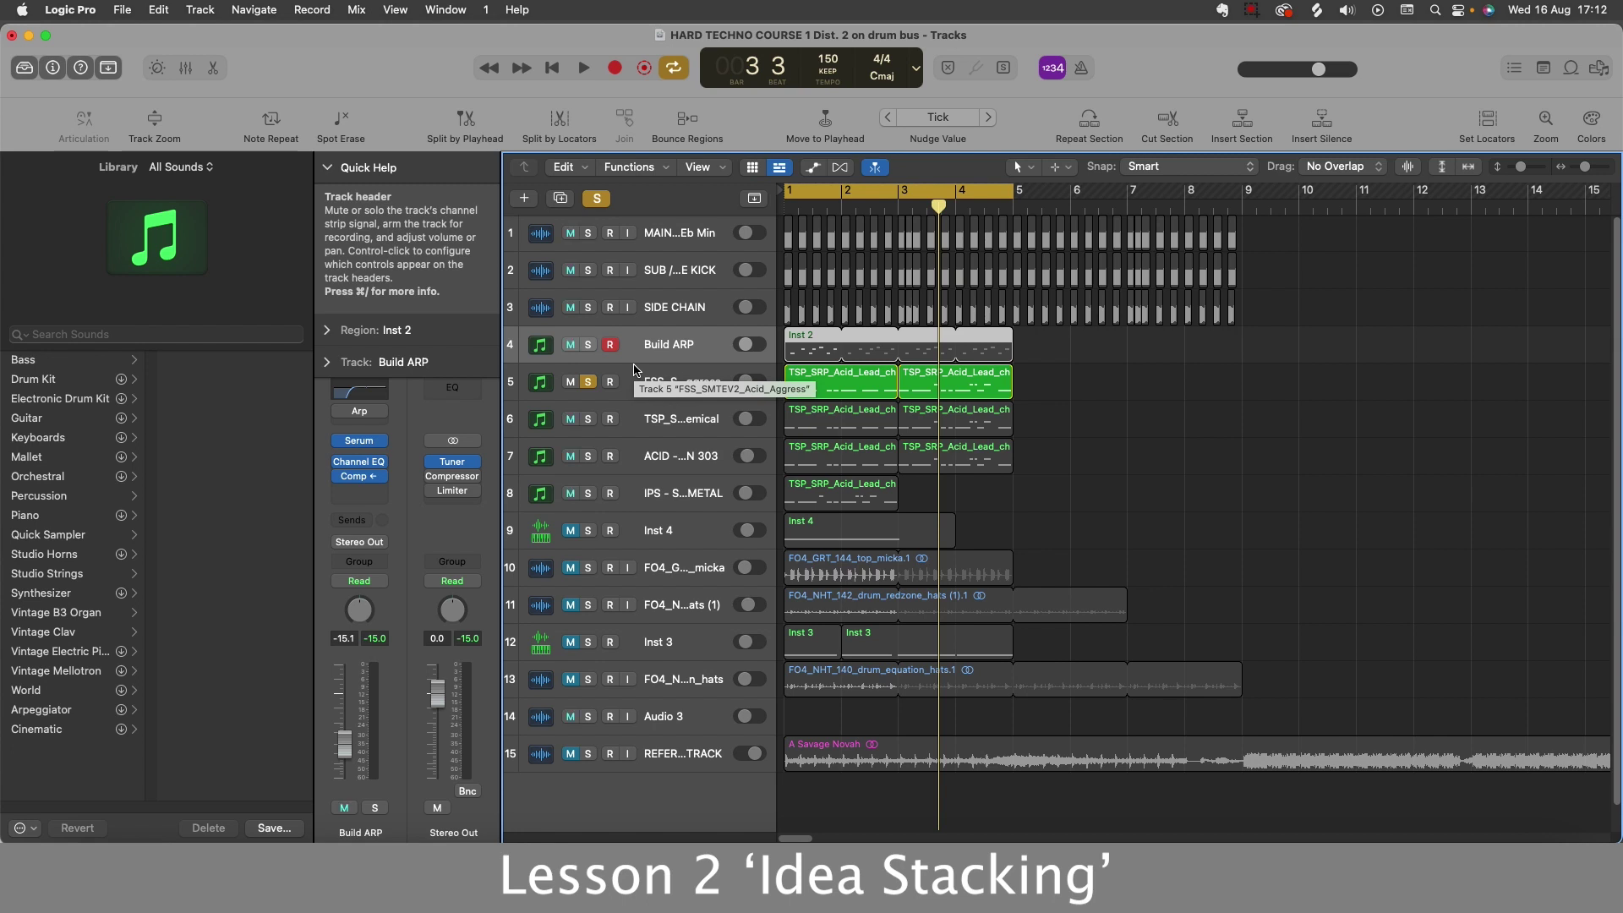
left_click(585, 69)
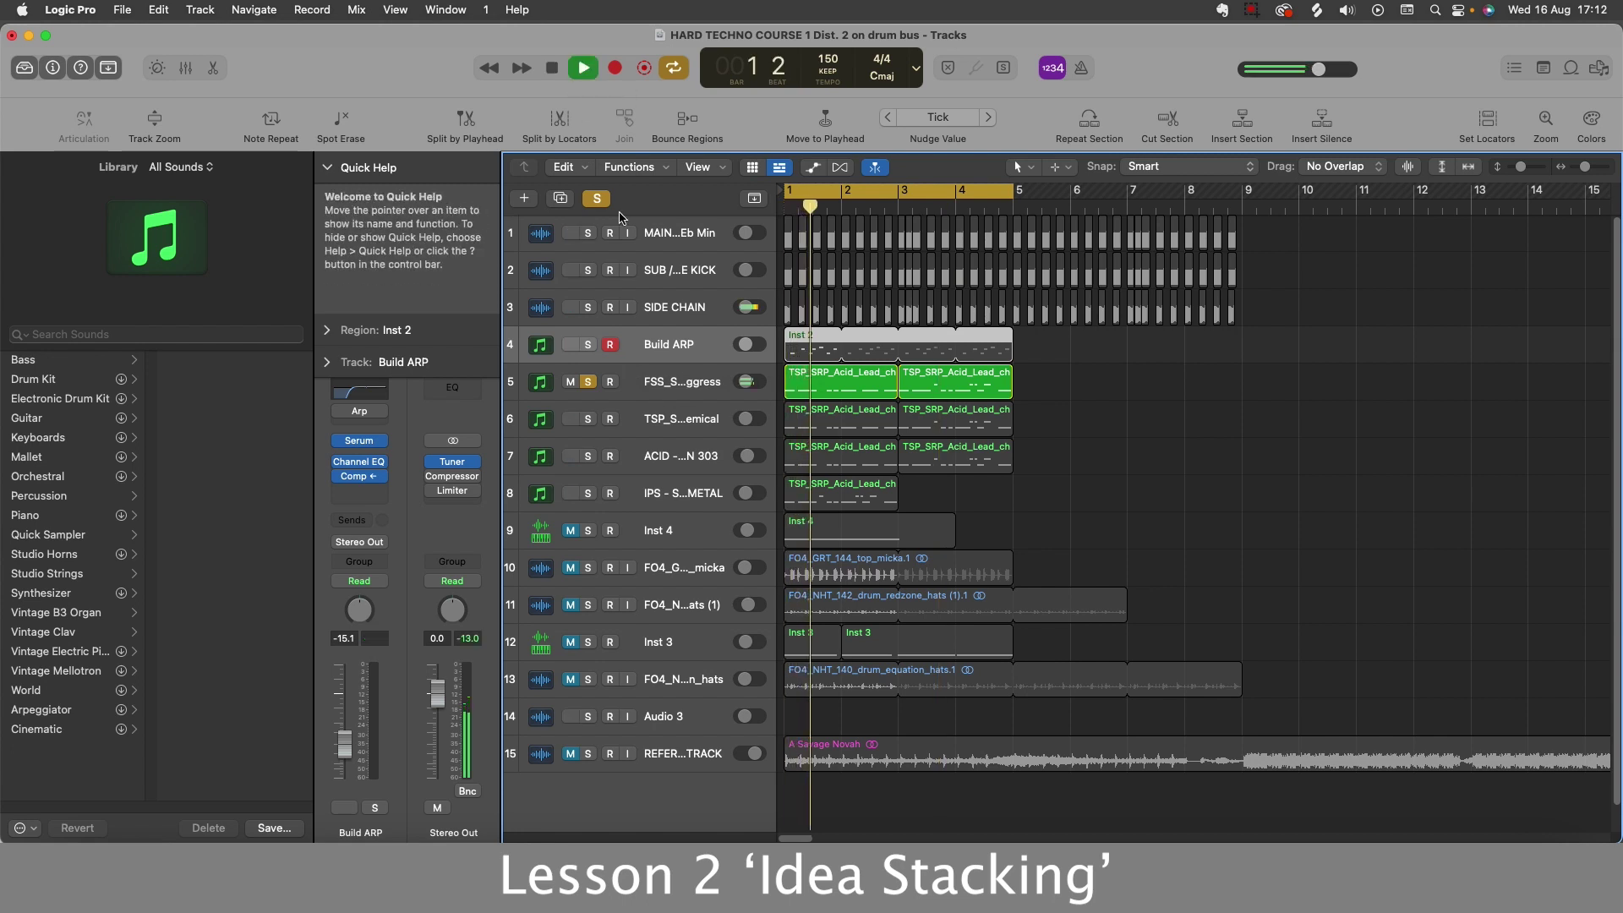
left_click(664, 382)
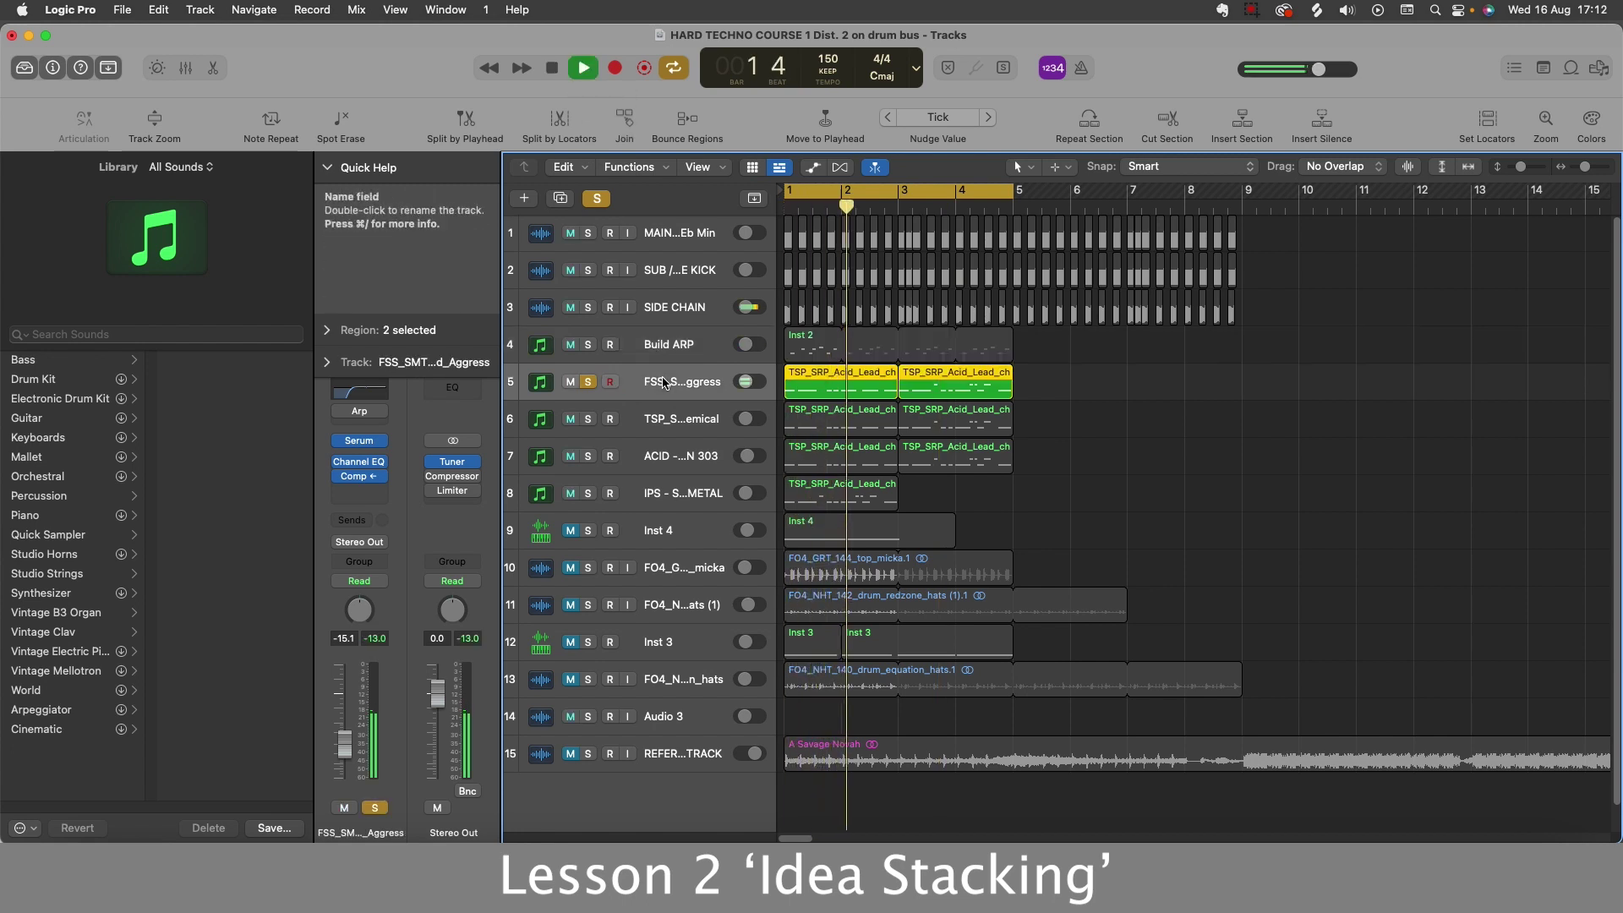
left_click(552, 68)
Step: Solo the TSP_SRP Acid Lead chemical track, select it and play it back
left_click(589, 420)
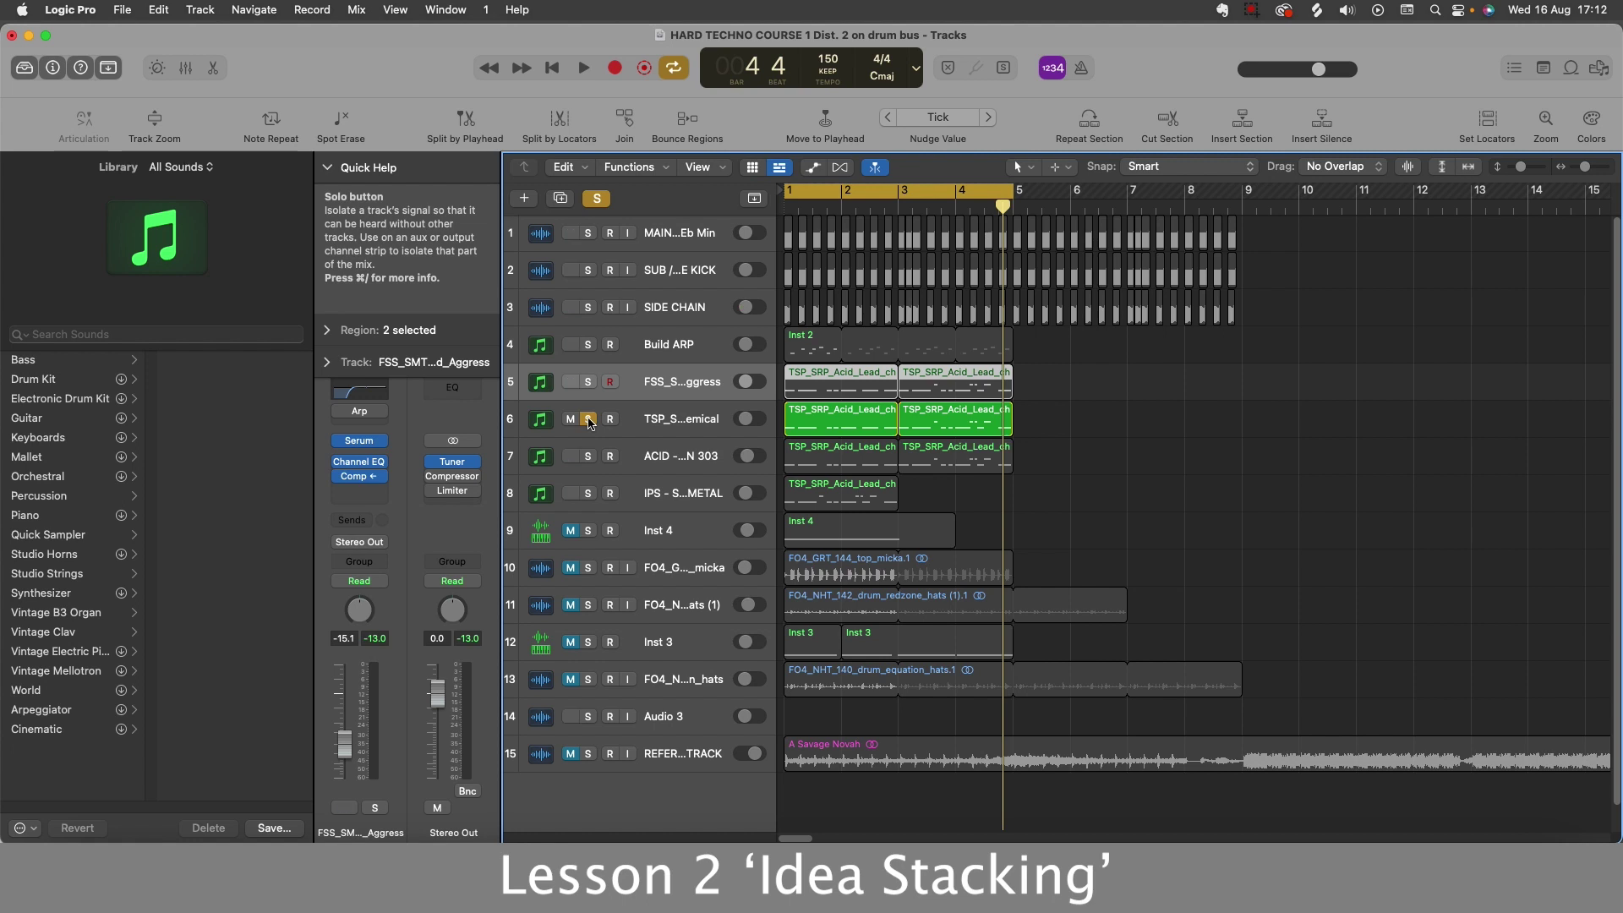
left_click(676, 420)
left_click(583, 68)
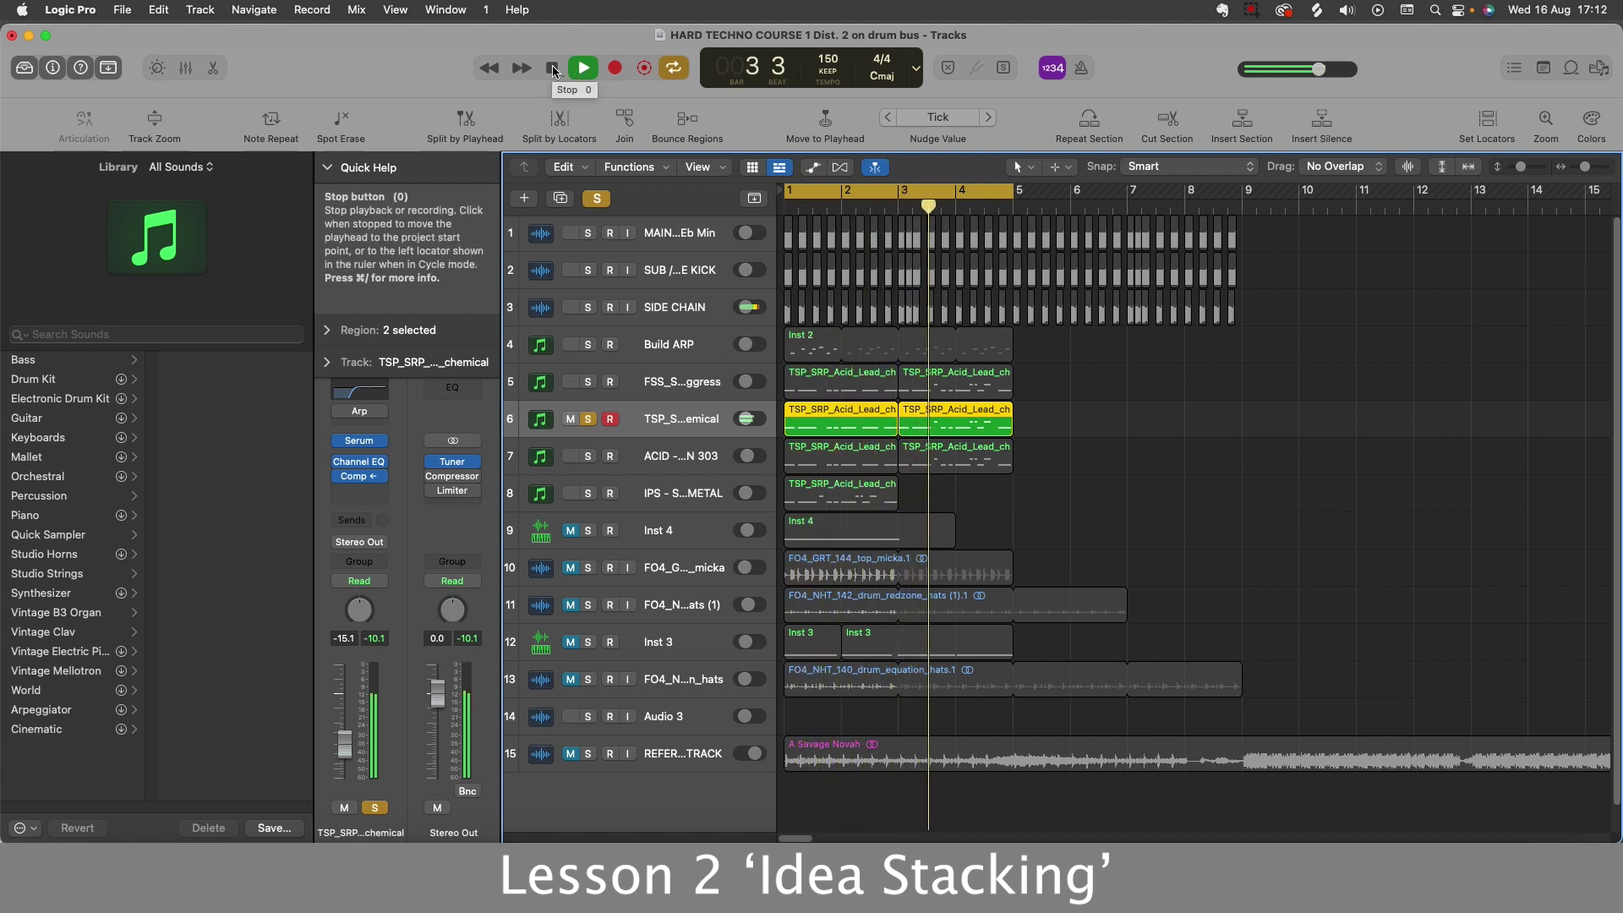
Step: Listen to the IPS - SYNTH 07 METAL track on its own
left_click(649, 497)
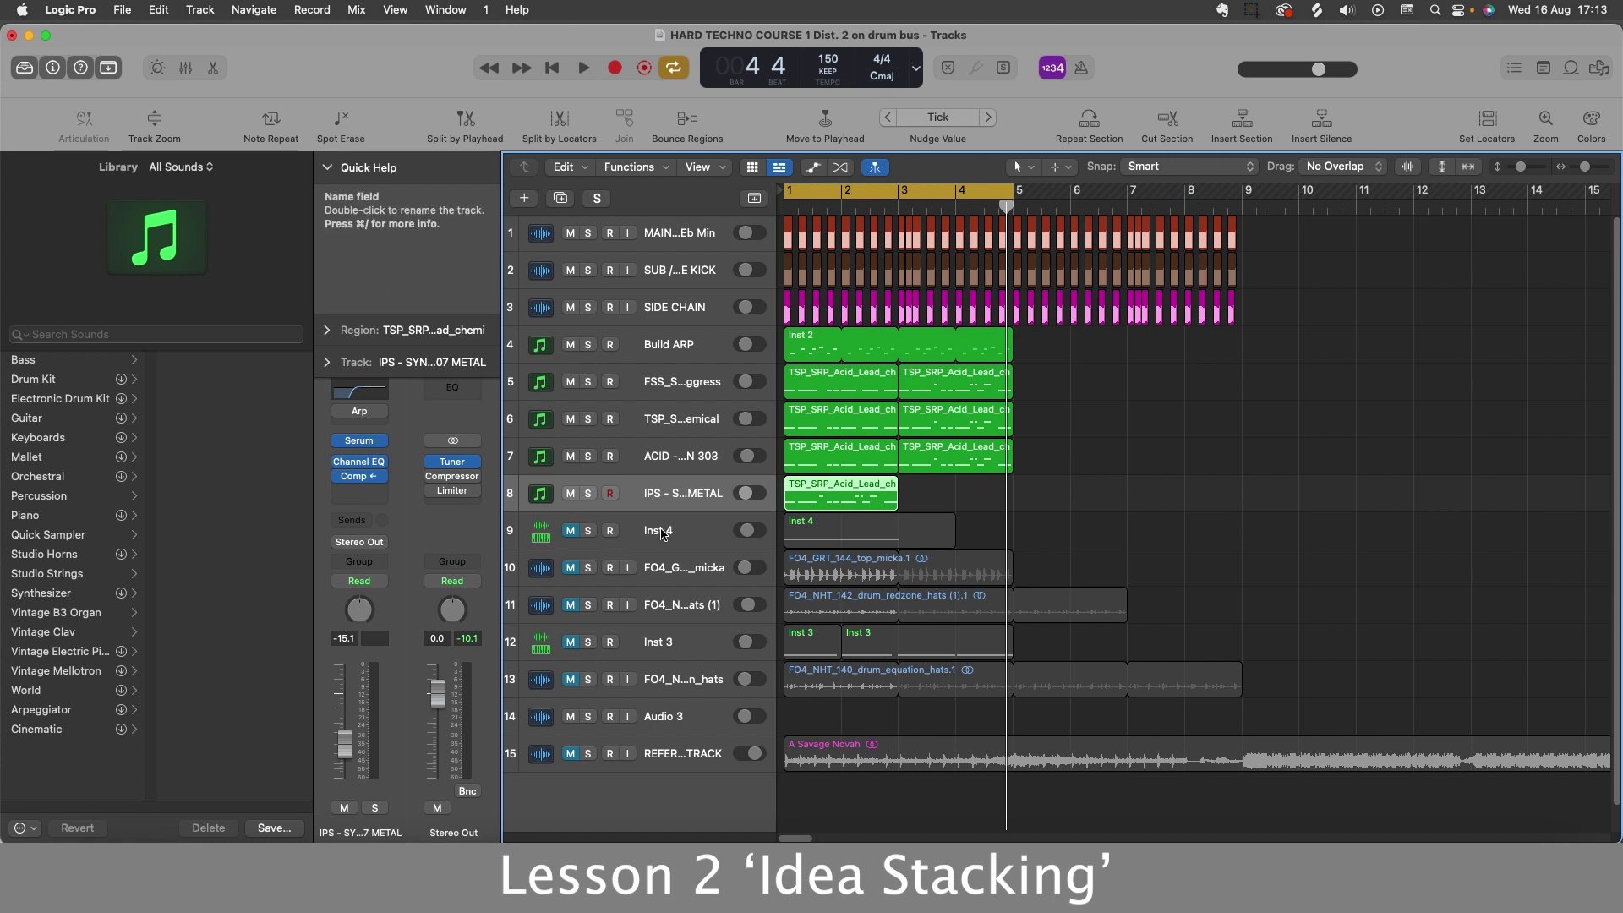
left_click(589, 495)
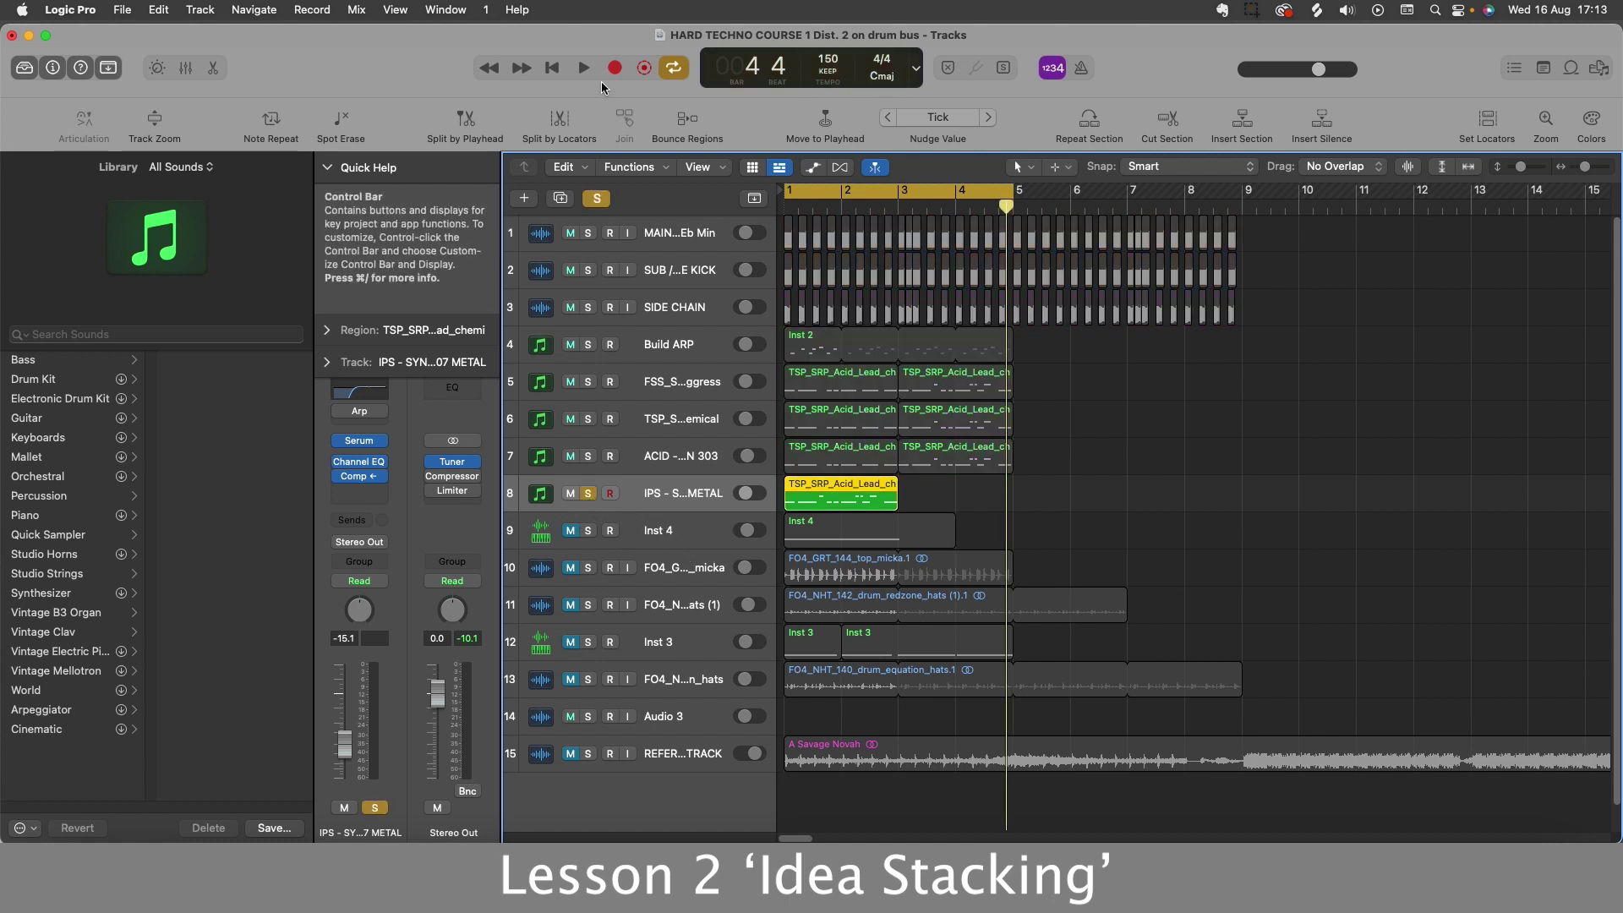
left_click(583, 71)
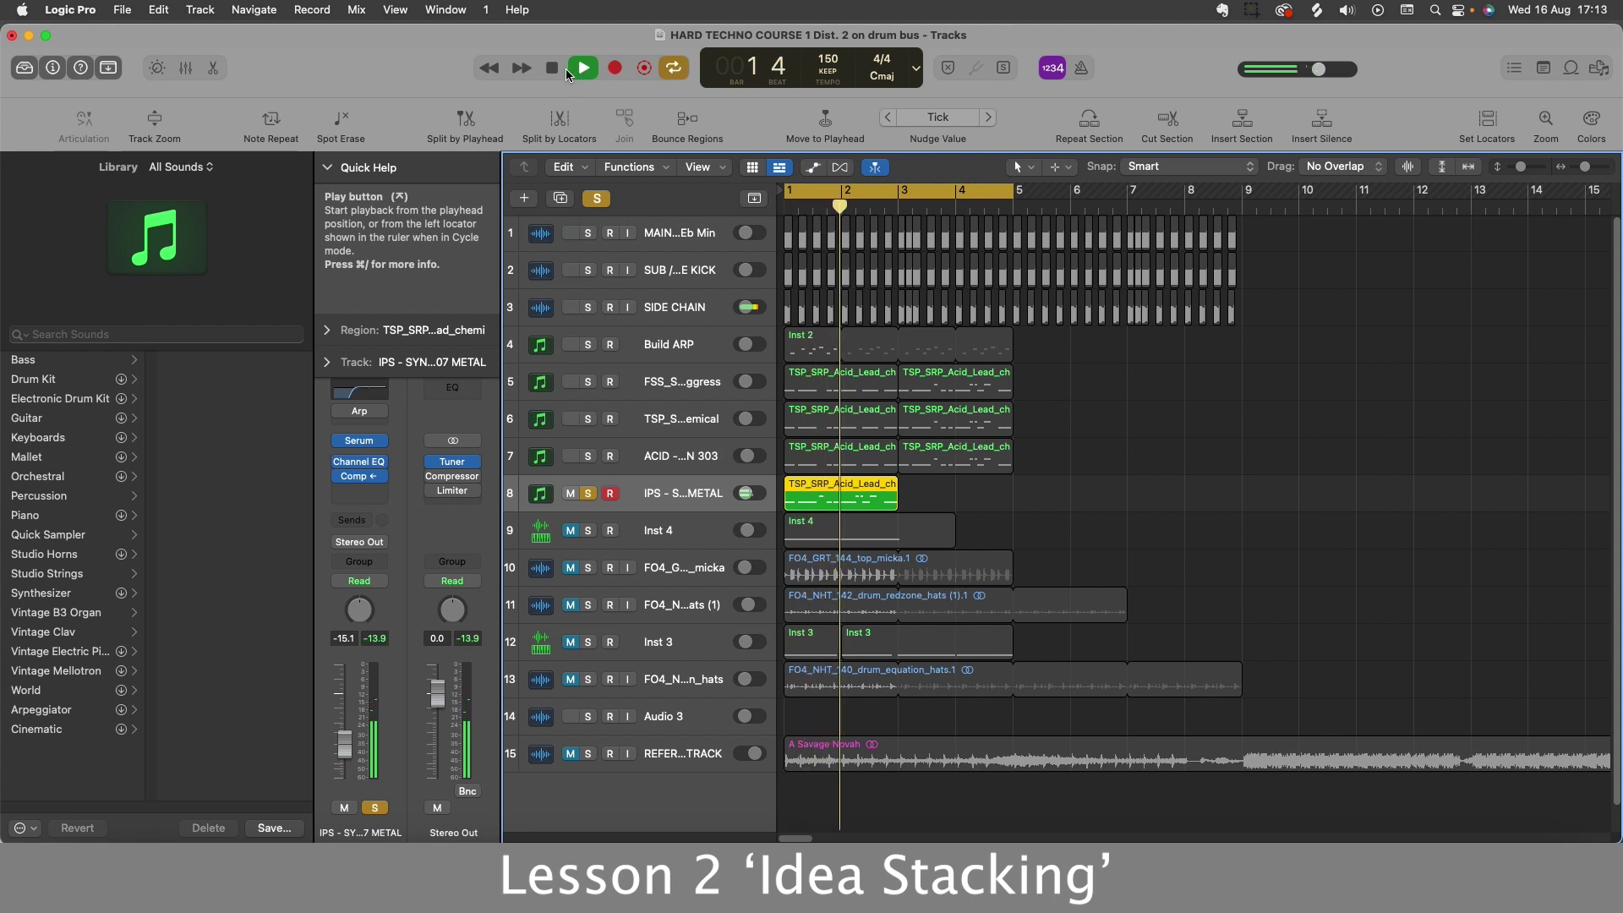
left_click(554, 68)
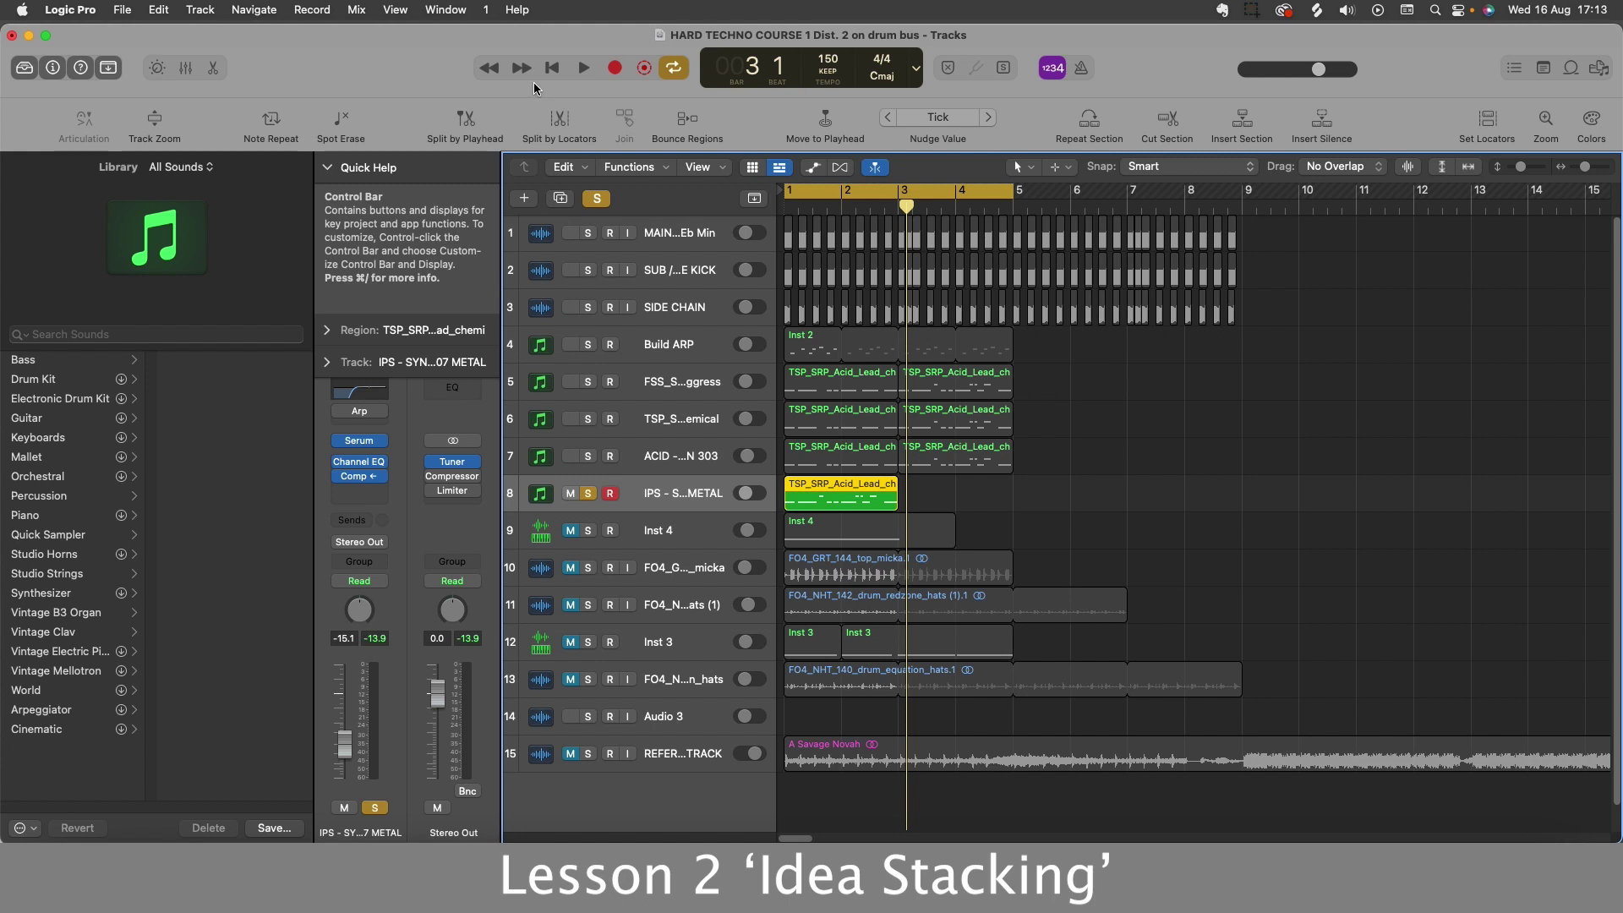
Step: Clear the active solo, solo the FSS_SMTEV2_Acid_Aggress track and open its Serum instrument in a clear spot
left_click(597, 198)
left_click(591, 388)
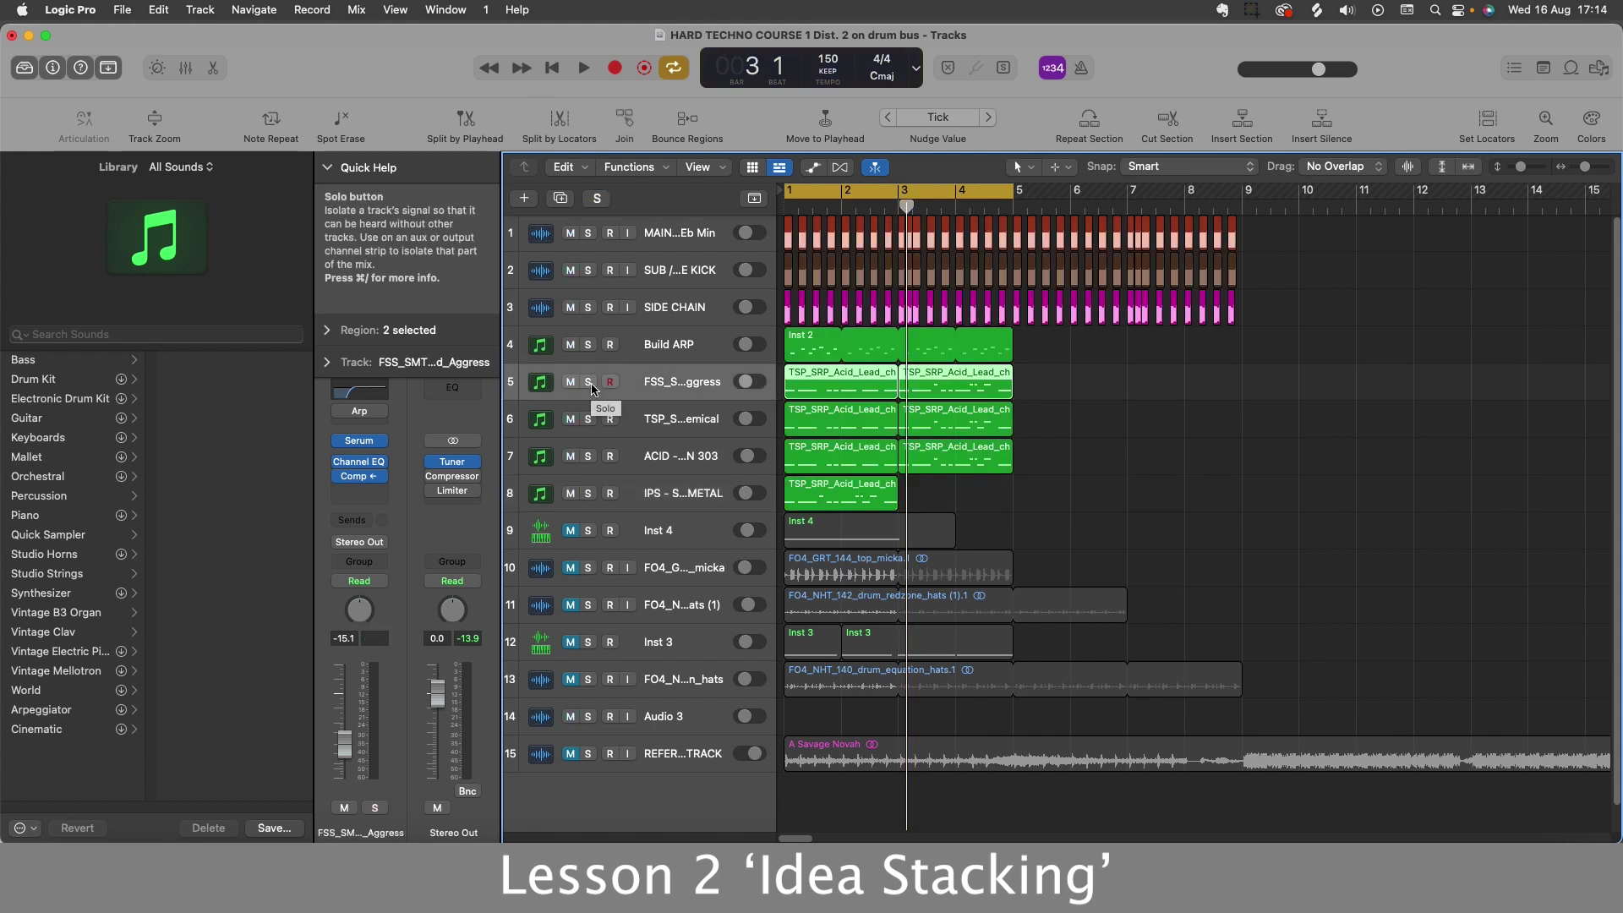
left_click(589, 382)
left_click(358, 441)
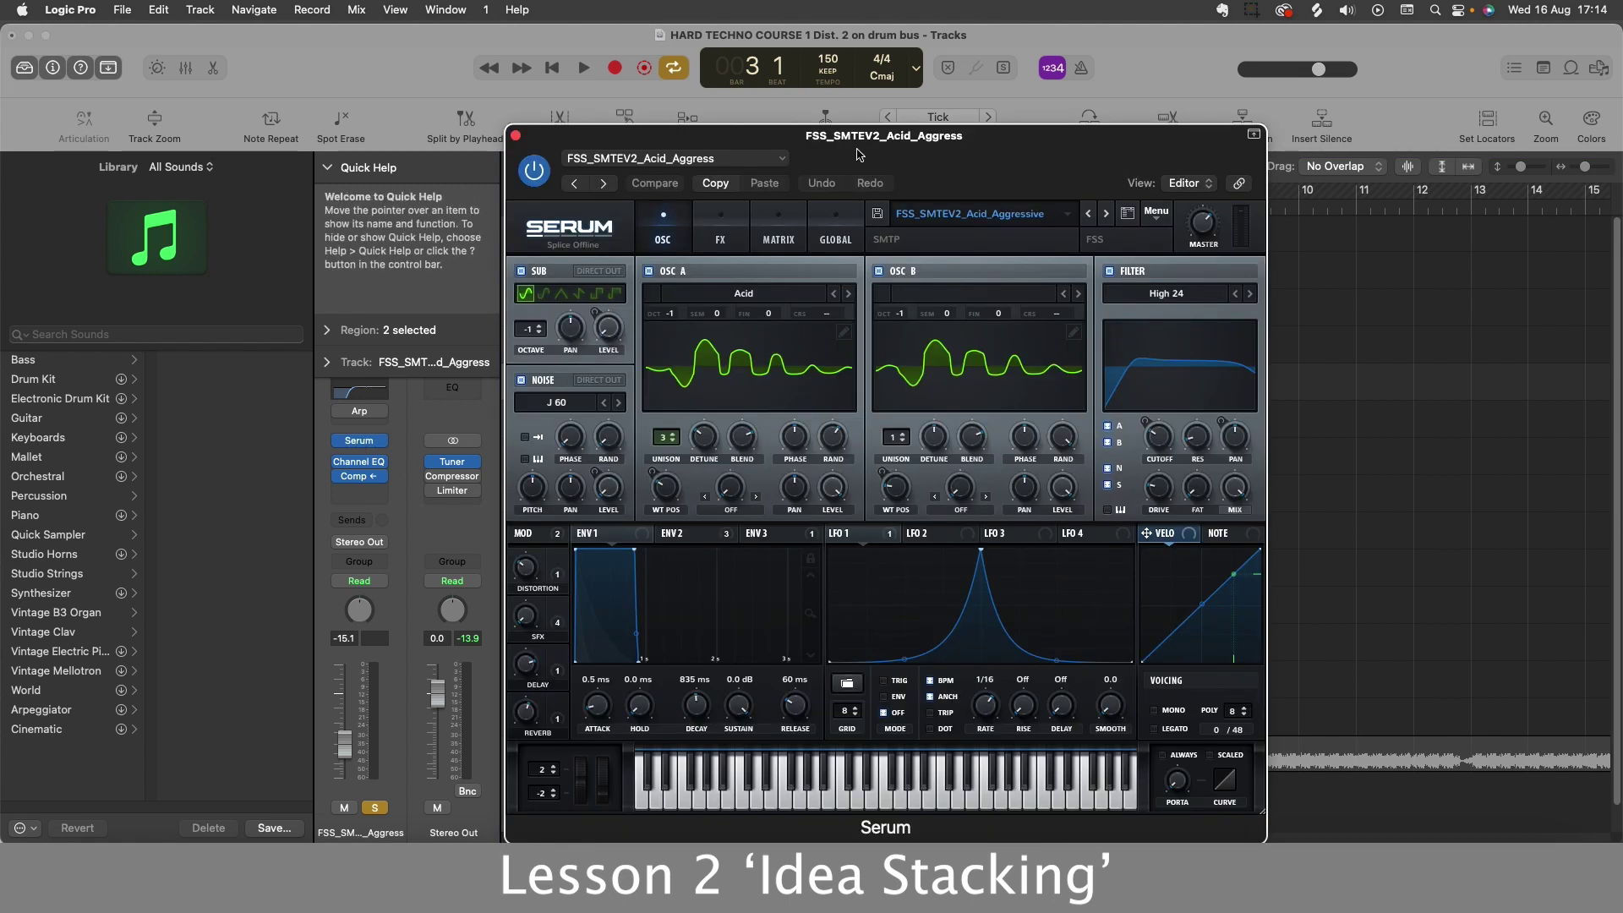
left_click_drag(860, 153, 665, 88)
left_click_drag(826, 87, 762, 84)
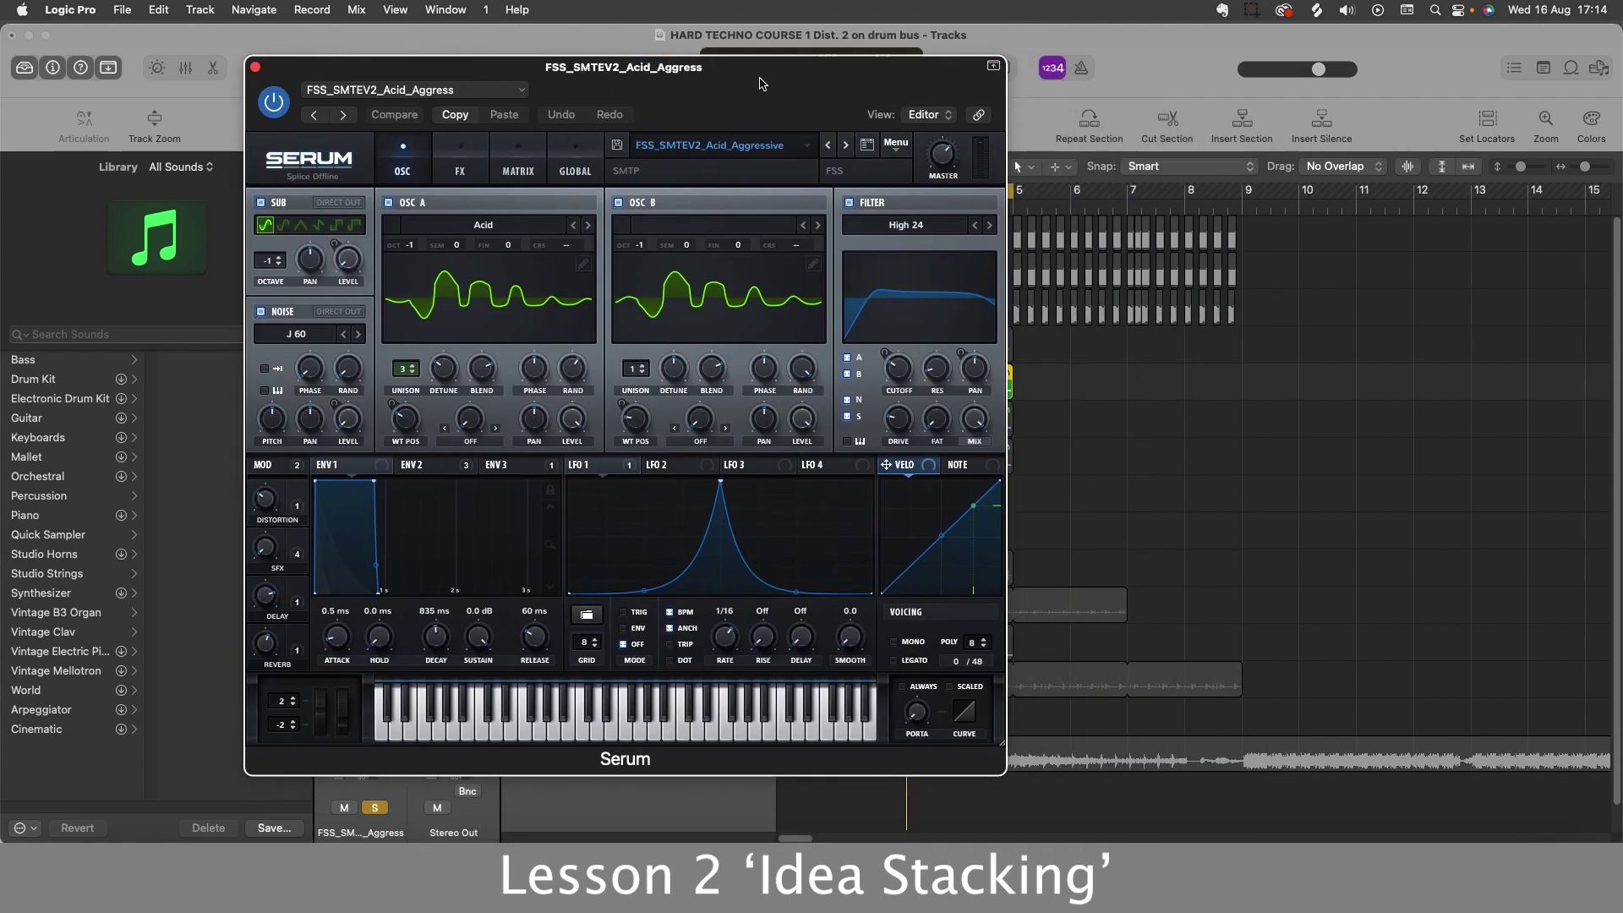
Step: During playback, change Serum's oscillator A wavetable to Basic Shapes and oscillator B to Basic Mg
key("space")
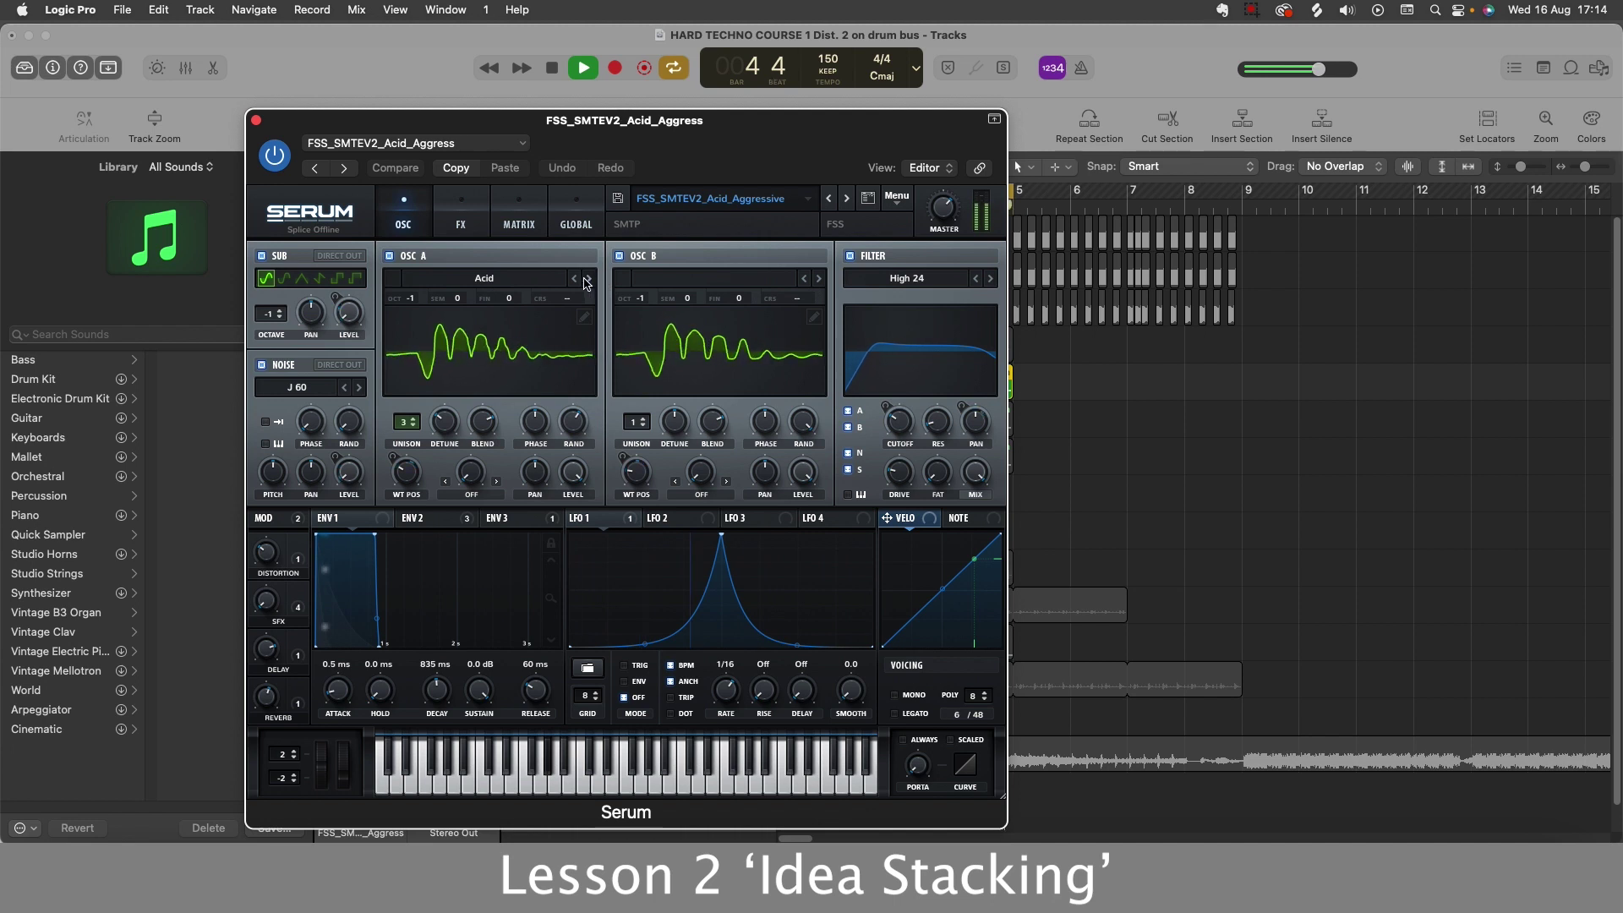
left_click(587, 279)
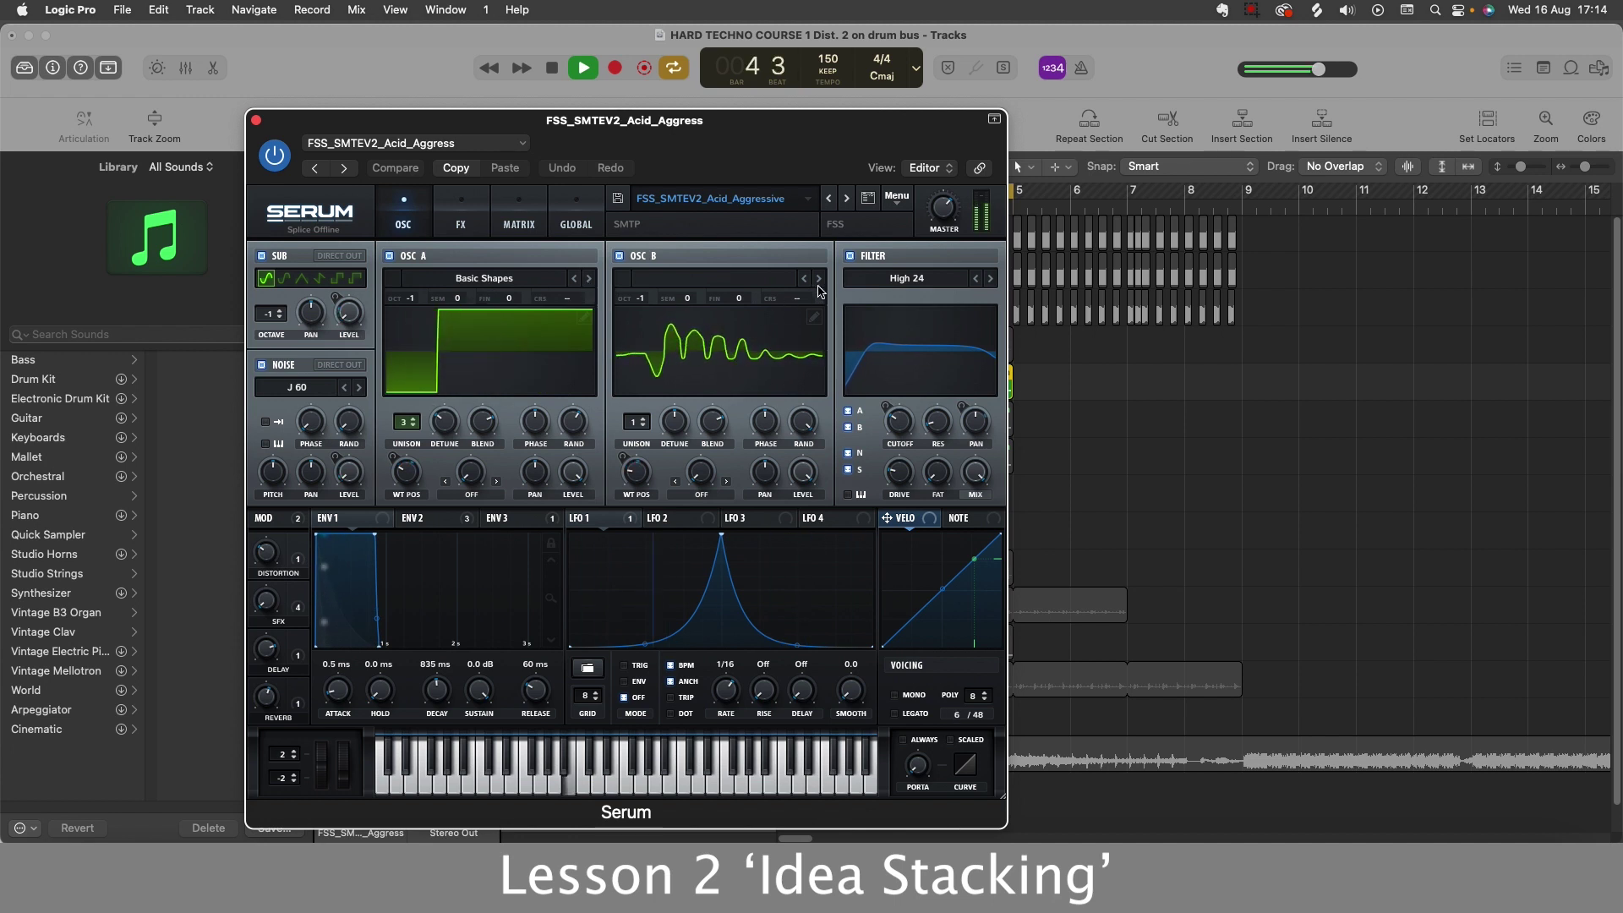
left_click(819, 282)
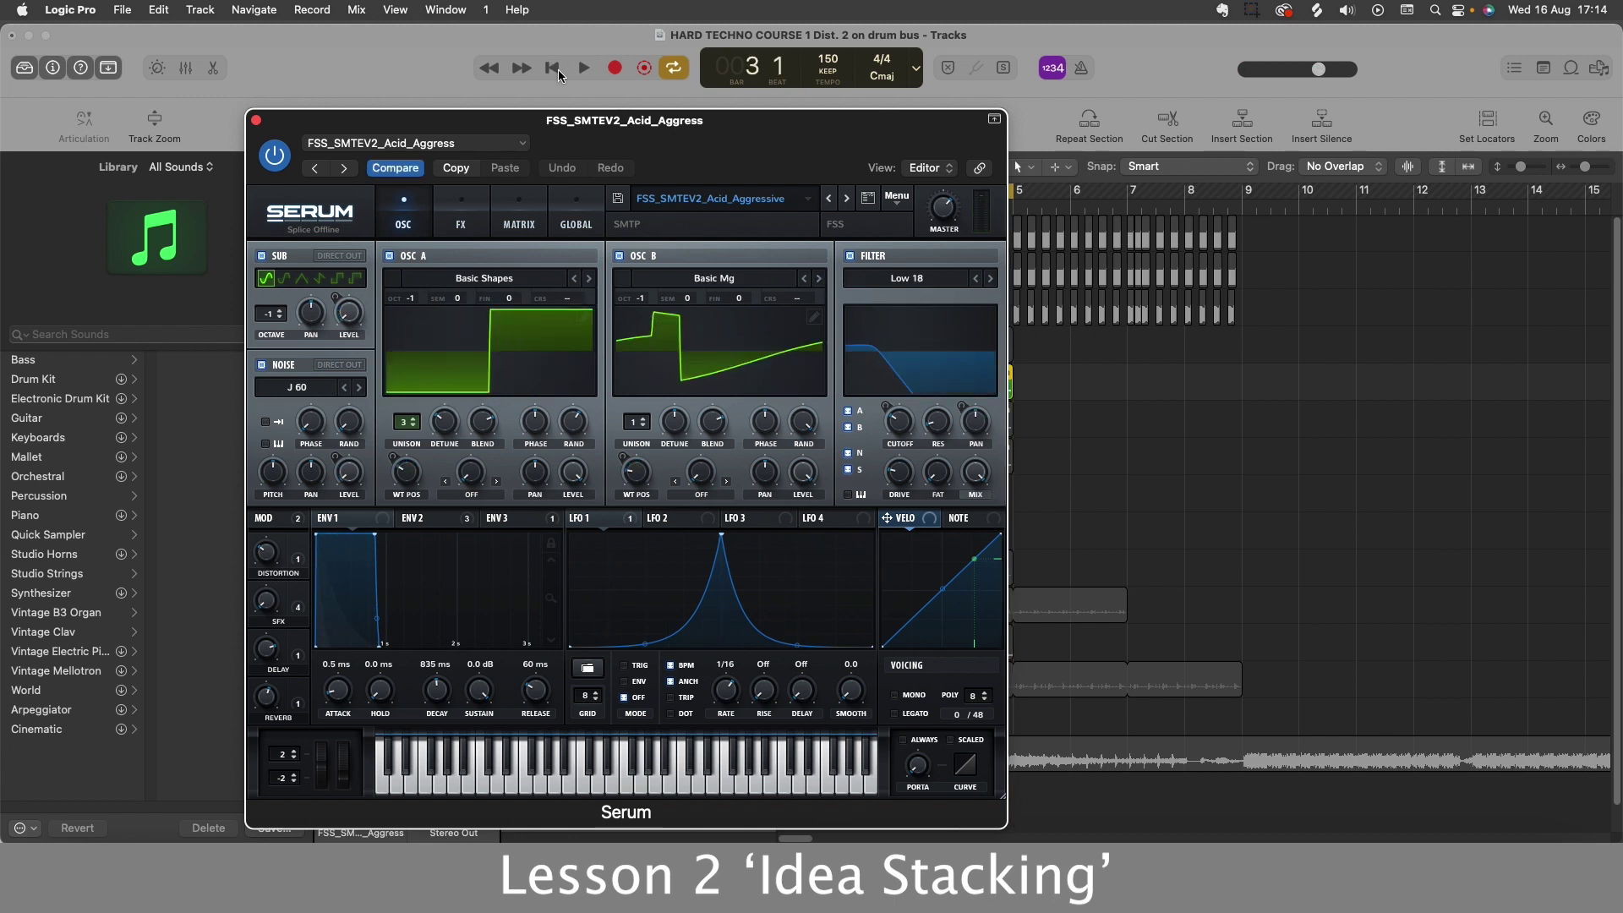